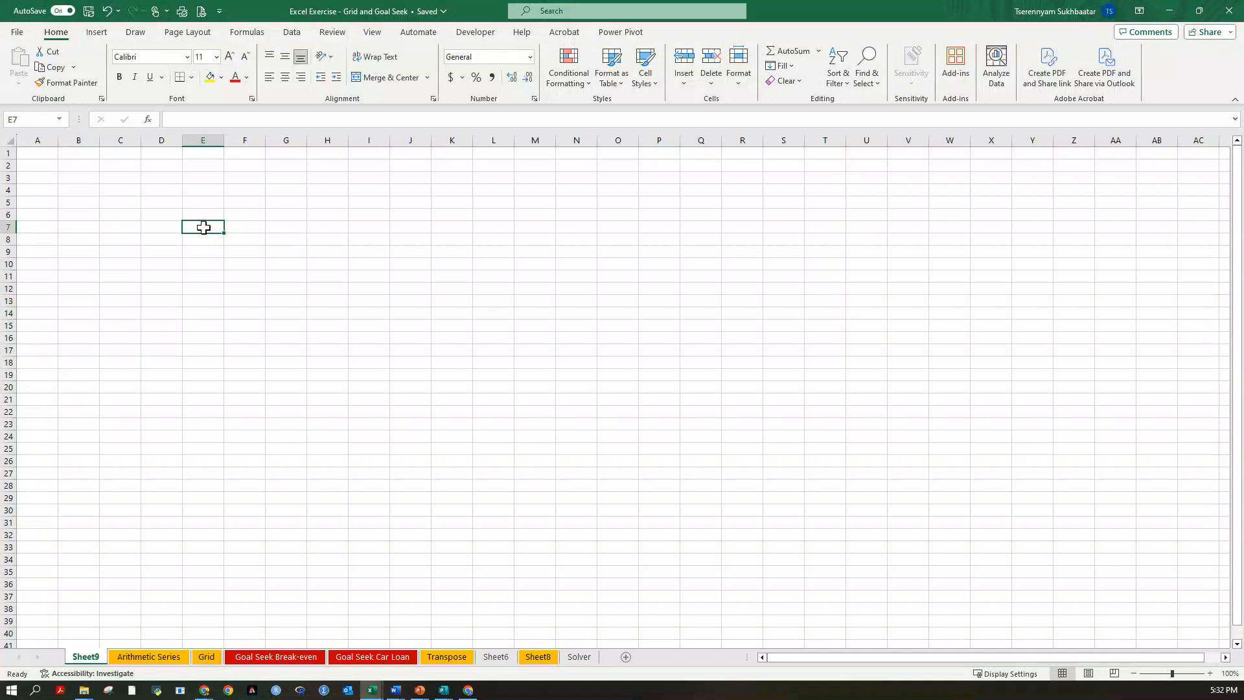
# Enter the formula =RANDBETWEEN(500,8000) in cell E7.
pyautogui.write('=randb')
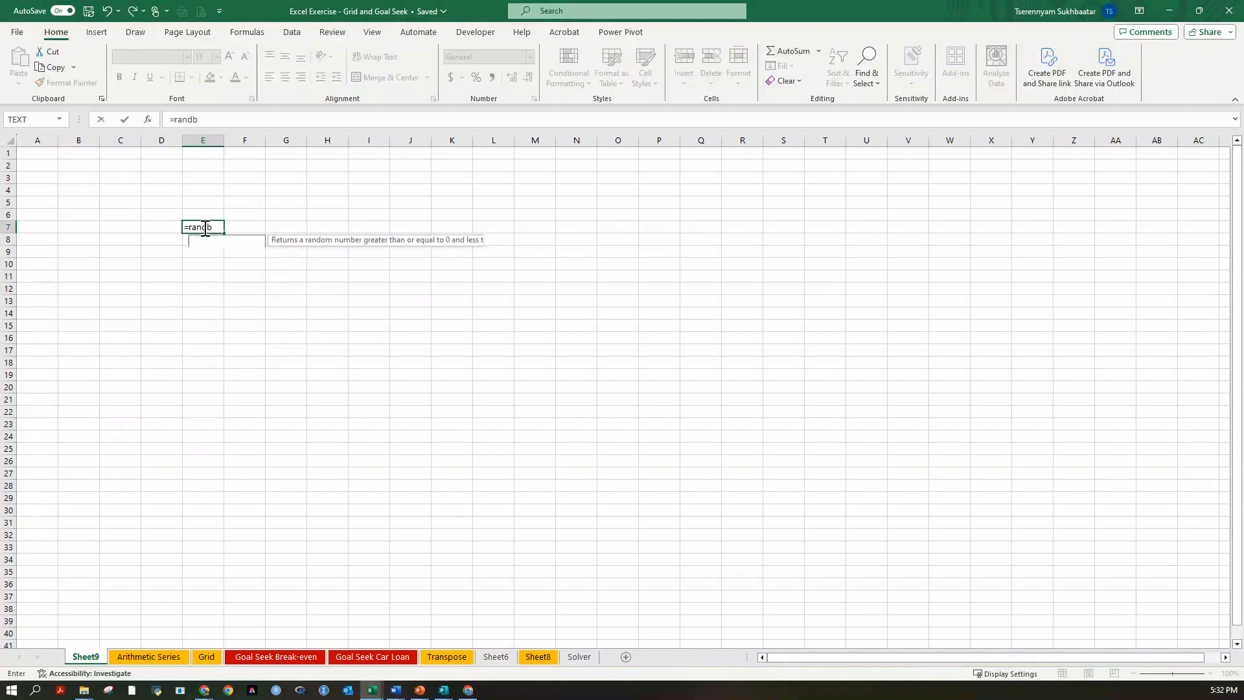
pyautogui.write('etween')
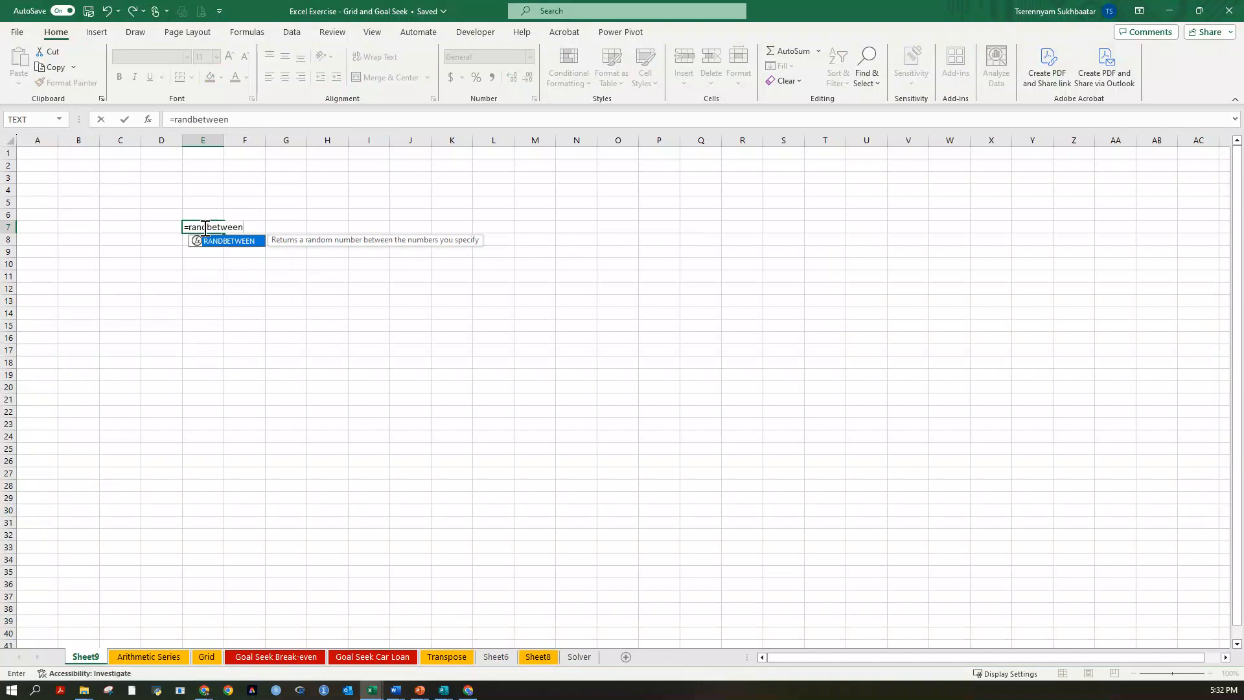
pyautogui.write('(')
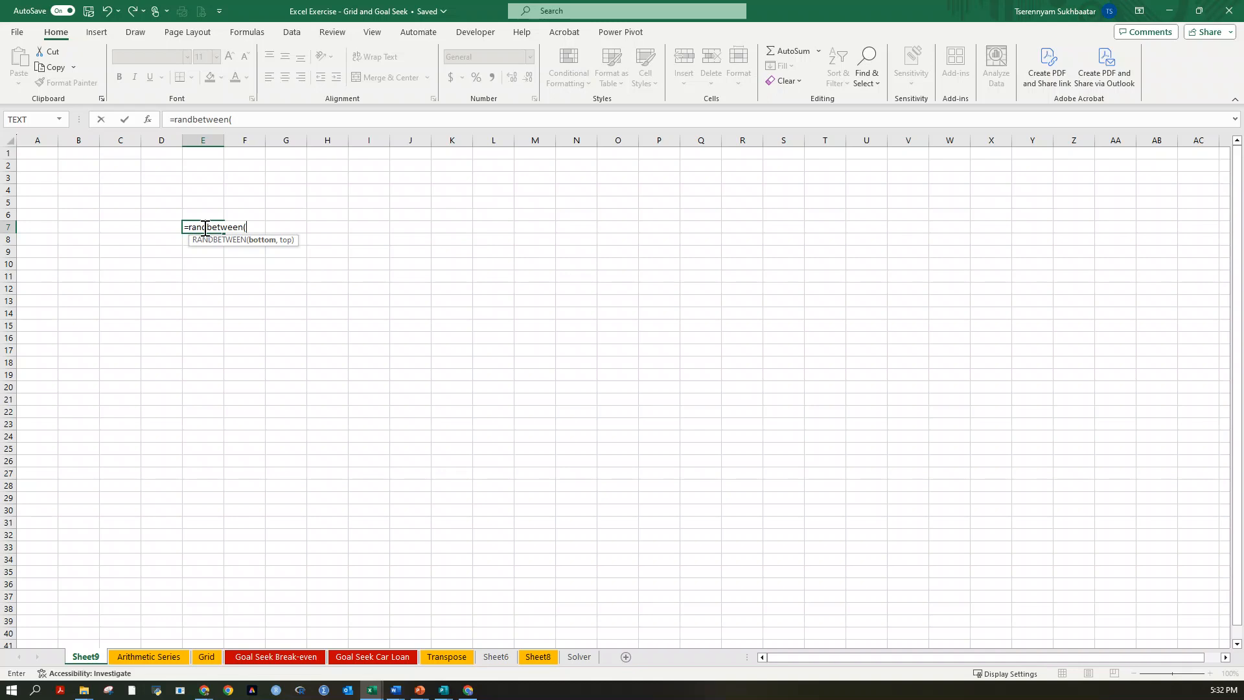
pyautogui.write('500,8000')
pyautogui.press('Return')
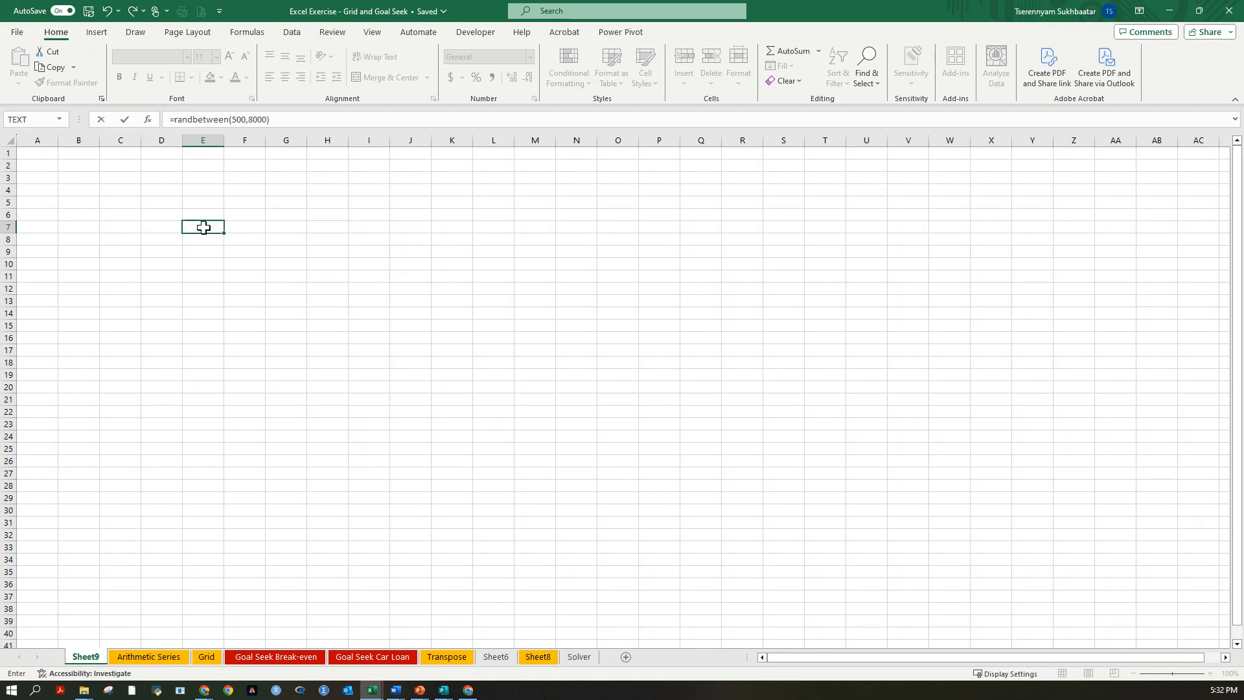
pyautogui.moveTo(202, 252); pyautogui.dragTo(241, 263)
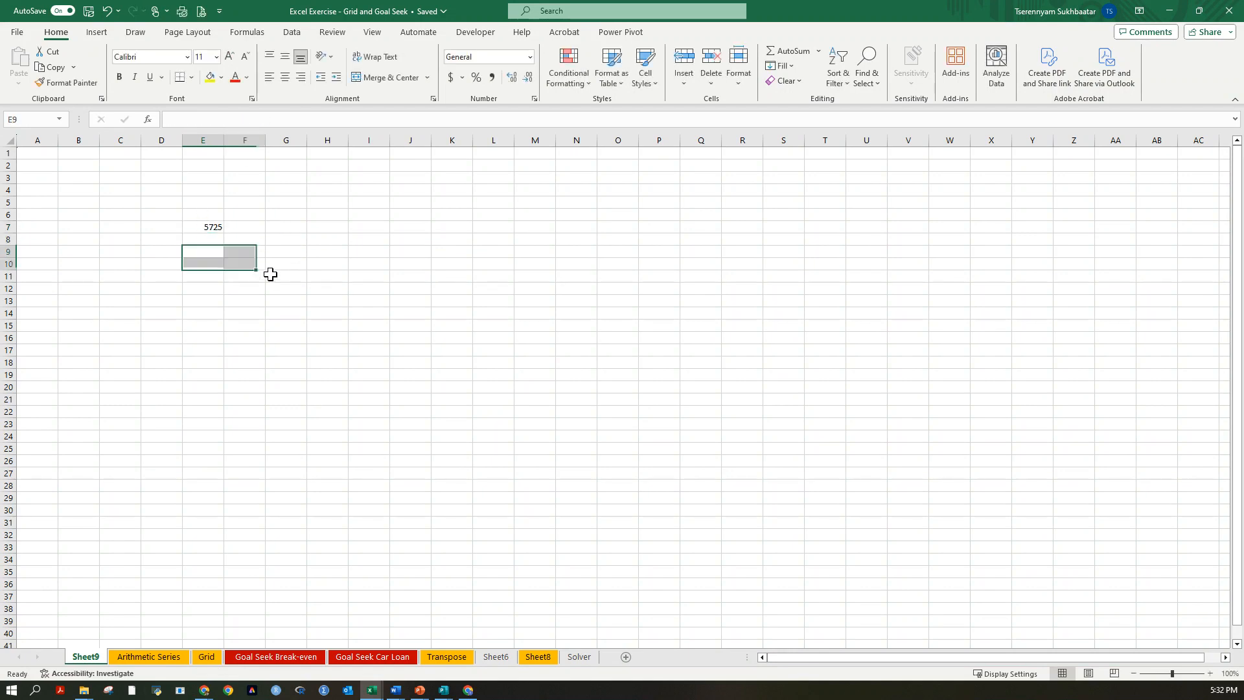
# Recalculate the sheet repeatedly to examine how the random number in E7 behaves.
pyautogui.click(208, 228)
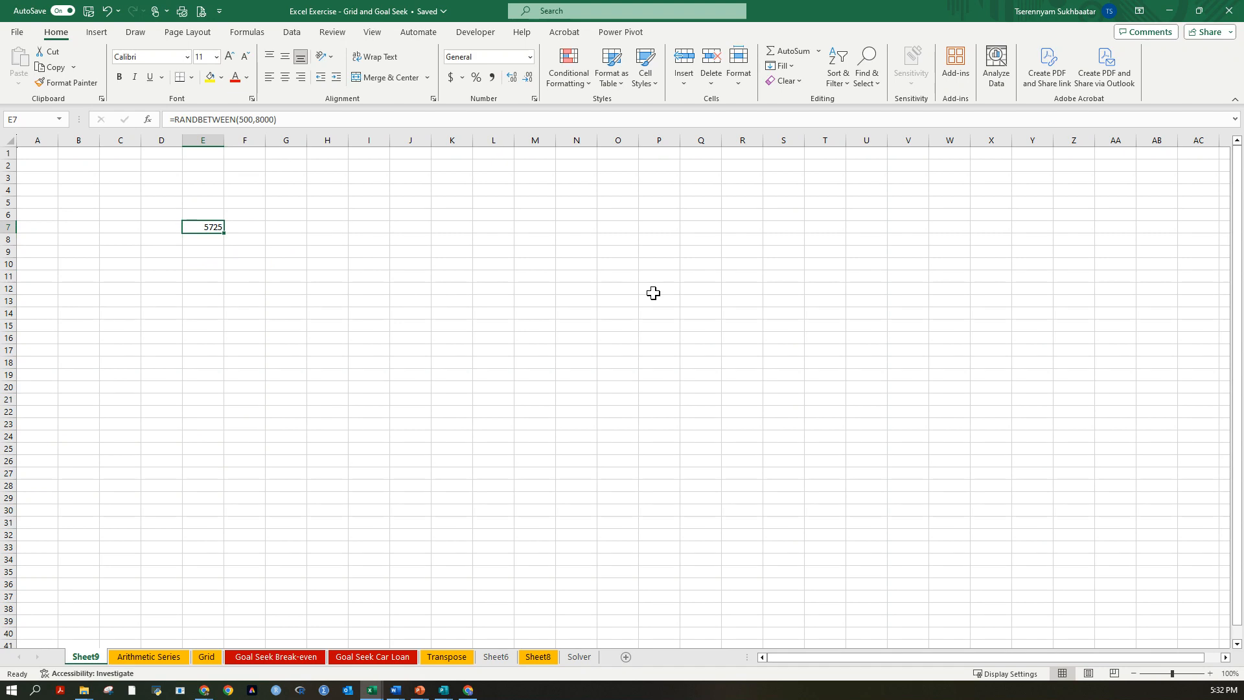
pyautogui.press('F9')
pyautogui.press('Return')
pyautogui.press('space')
pyautogui.press('Return')
pyautogui.press('space')
pyautogui.press('Return')
pyautogui.press('space')
pyautogui.press('Return')
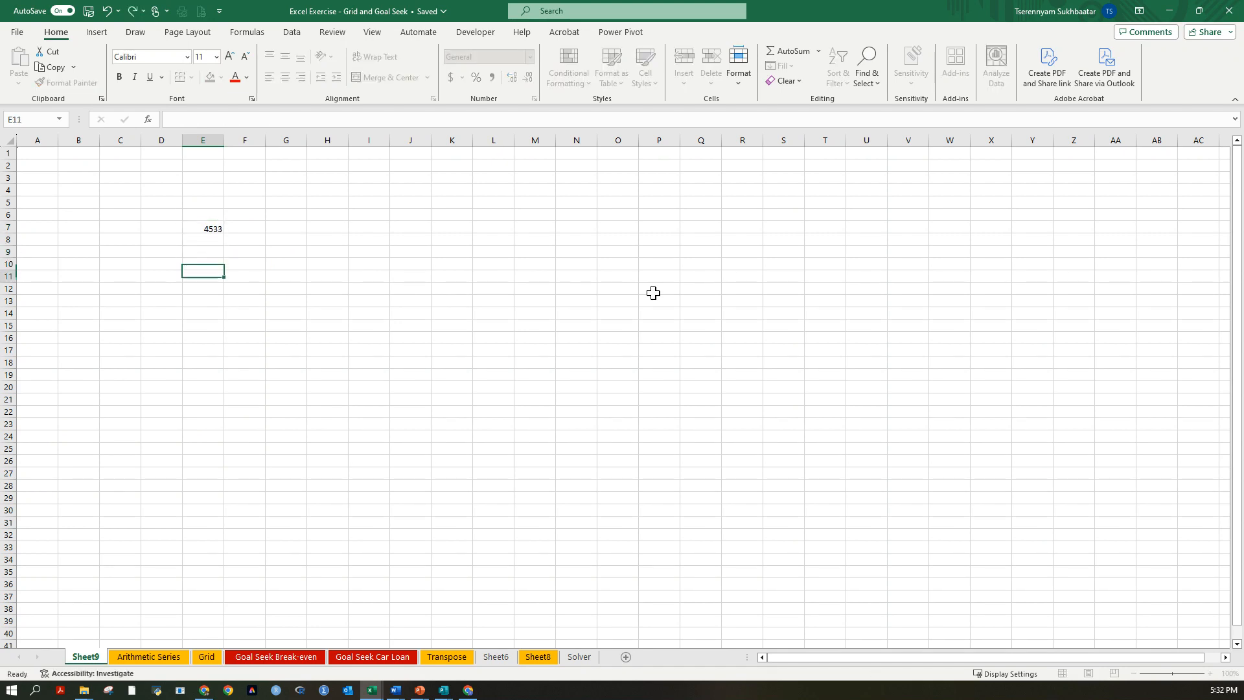
pyautogui.press('space')
pyautogui.press('Return')
pyautogui.press('space')
pyautogui.press('Return')
pyautogui.press('space')
pyautogui.press('Return')
pyautogui.press('space')
pyautogui.press('Return')
pyautogui.press('space')
pyautogui.press('Return')
pyautogui.press('space')
pyautogui.press('Return')
pyautogui.press('space')
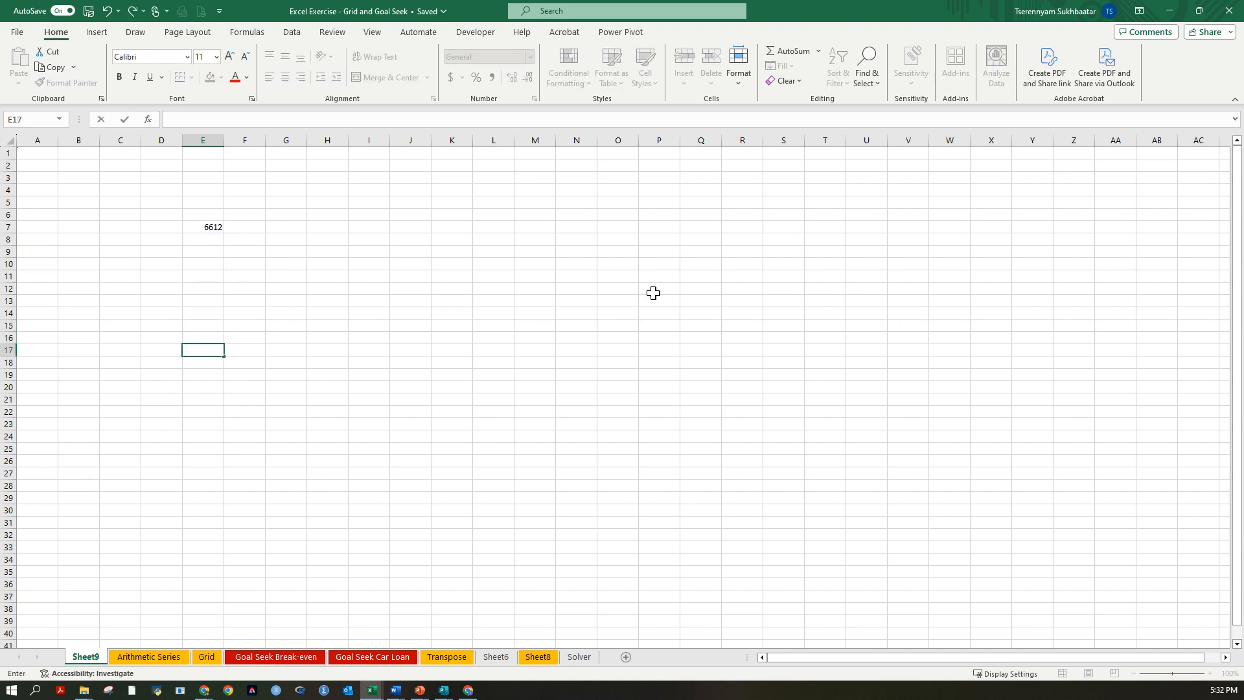
# Fill the RANDBETWEEN formula from E7 across and down through the range E7:M19.
pyautogui.click(213, 226)
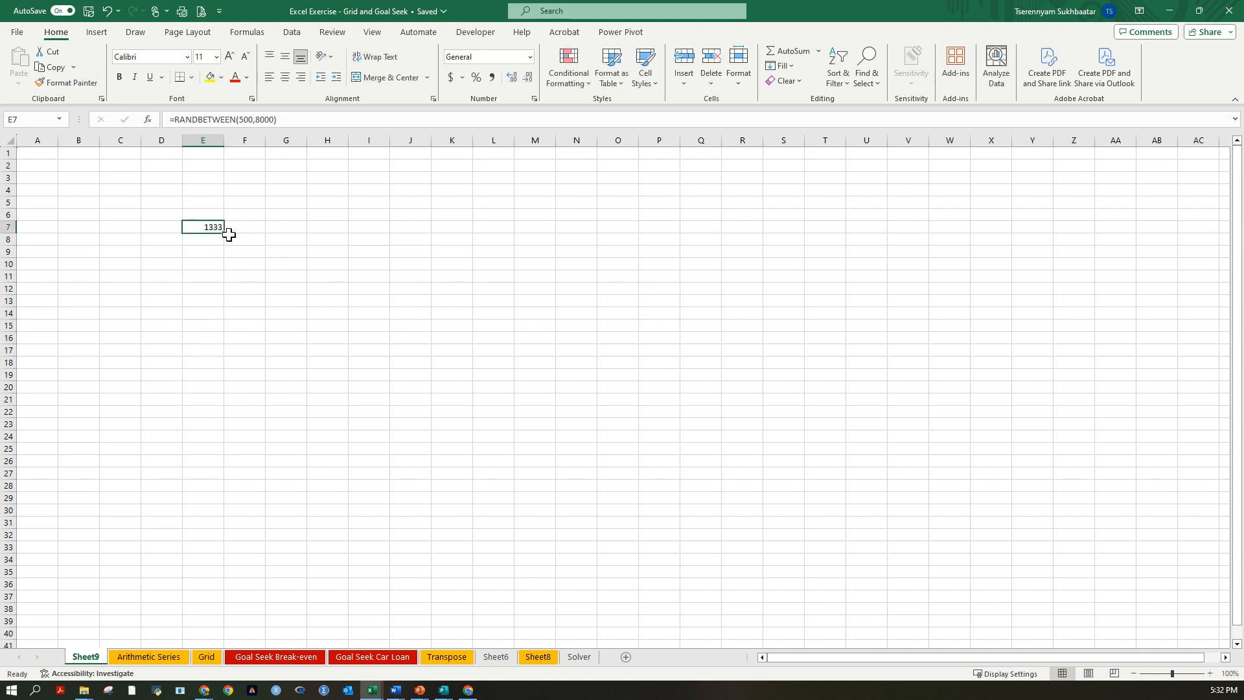
pyautogui.moveTo(224, 234); pyautogui.dragTo(556, 382)
pyautogui.click(623, 386)
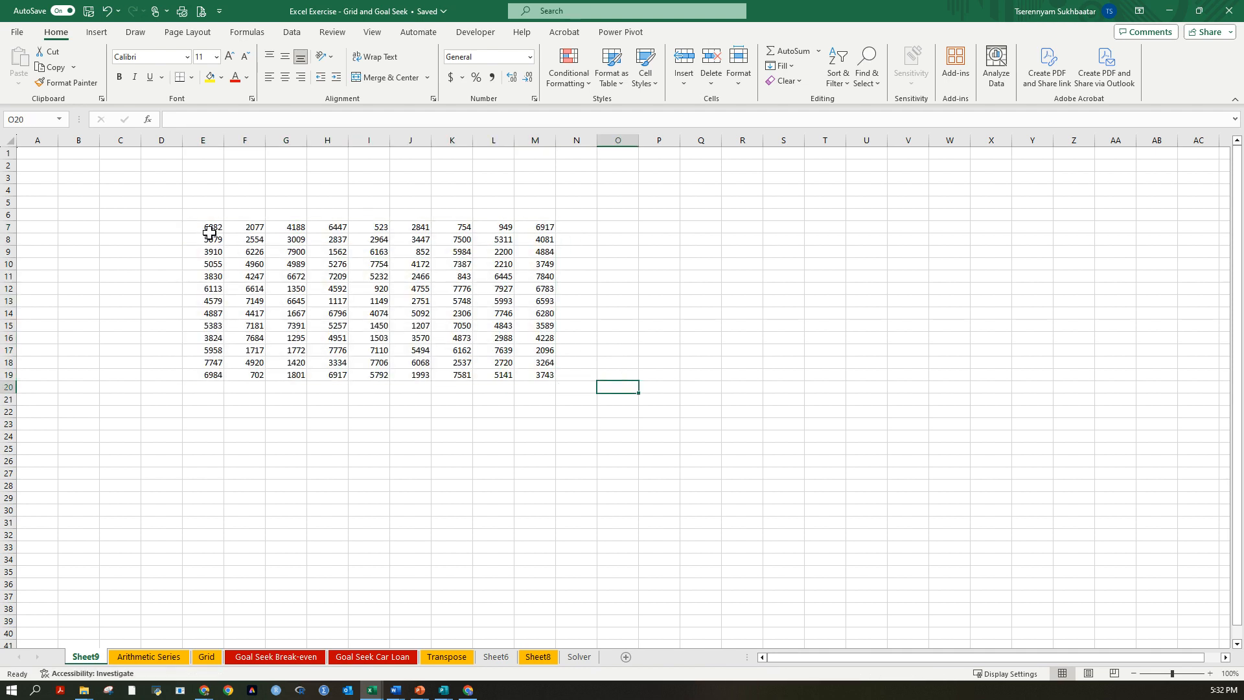
# Recalculate the random number grid E7:M19 three times to observe its values.
pyautogui.moveTo(209, 227); pyautogui.dragTo(597, 375)
pyautogui.click(659, 349)
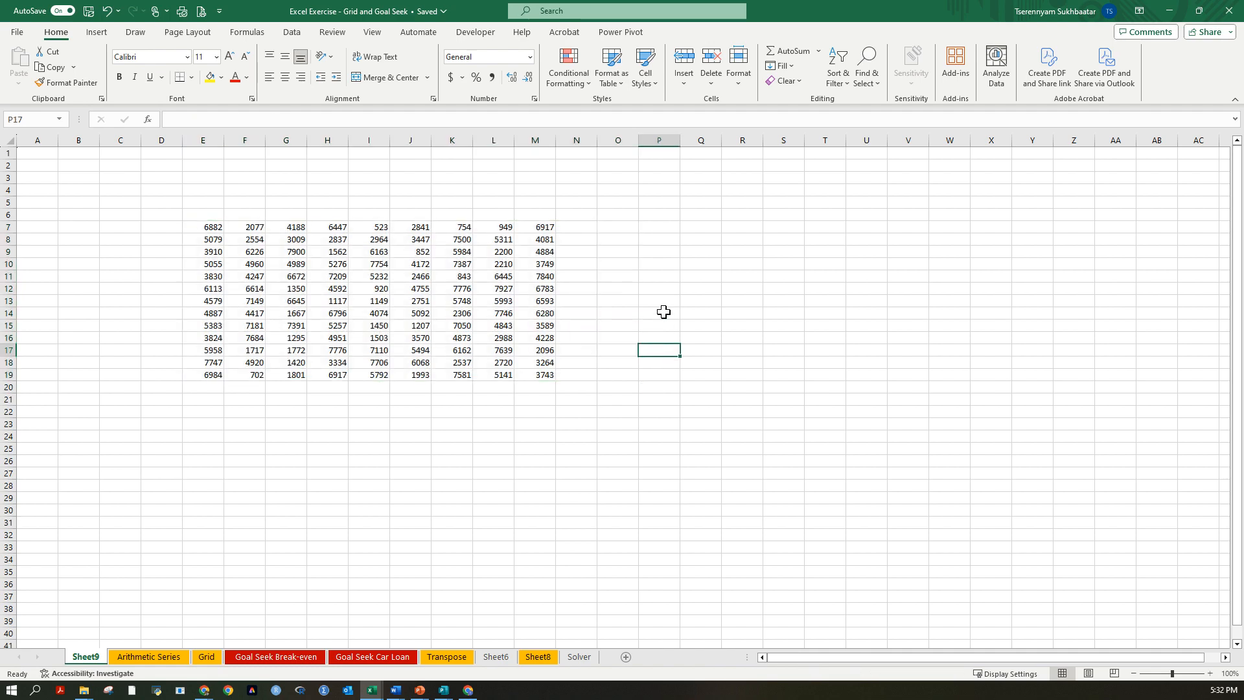
pyautogui.press('F9')
pyautogui.press('F9')
pyautogui.press('F9')
pyautogui.press('F9')
pyautogui.press('F9')
pyautogui.press('F9')
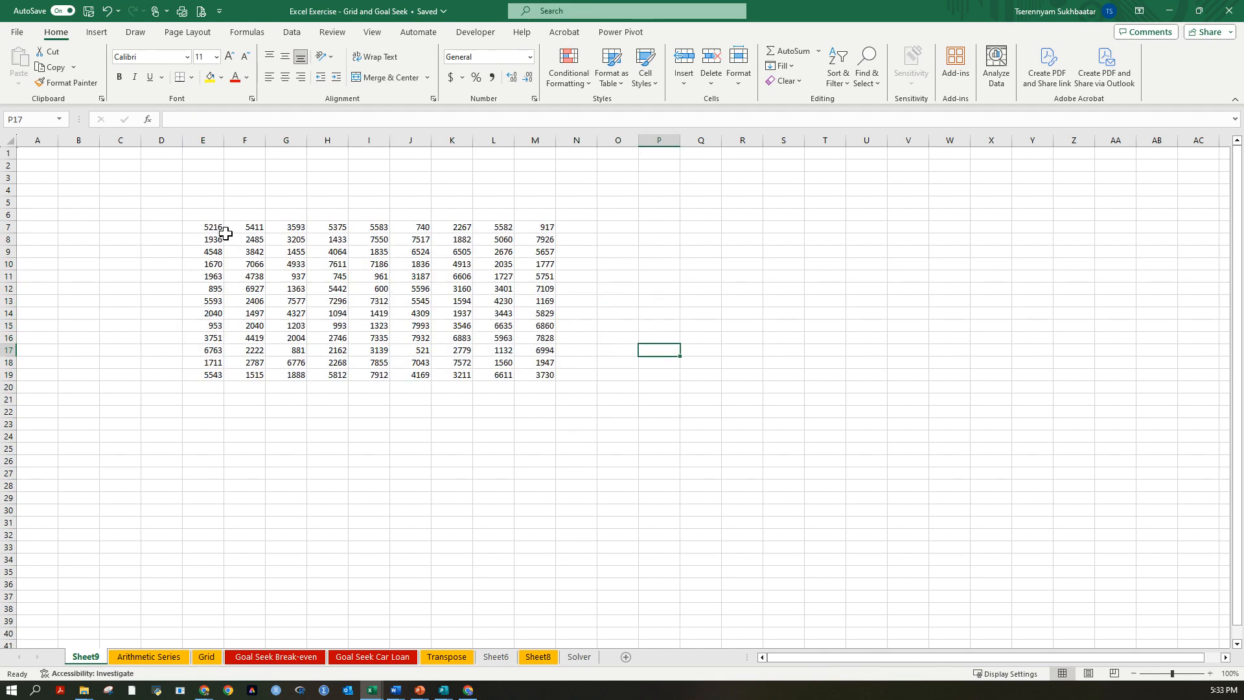
# Copy the range E7:M19 and paste it back over itself from E7 as values only.
pyautogui.moveTo(209, 230); pyautogui.dragTo(525, 372)
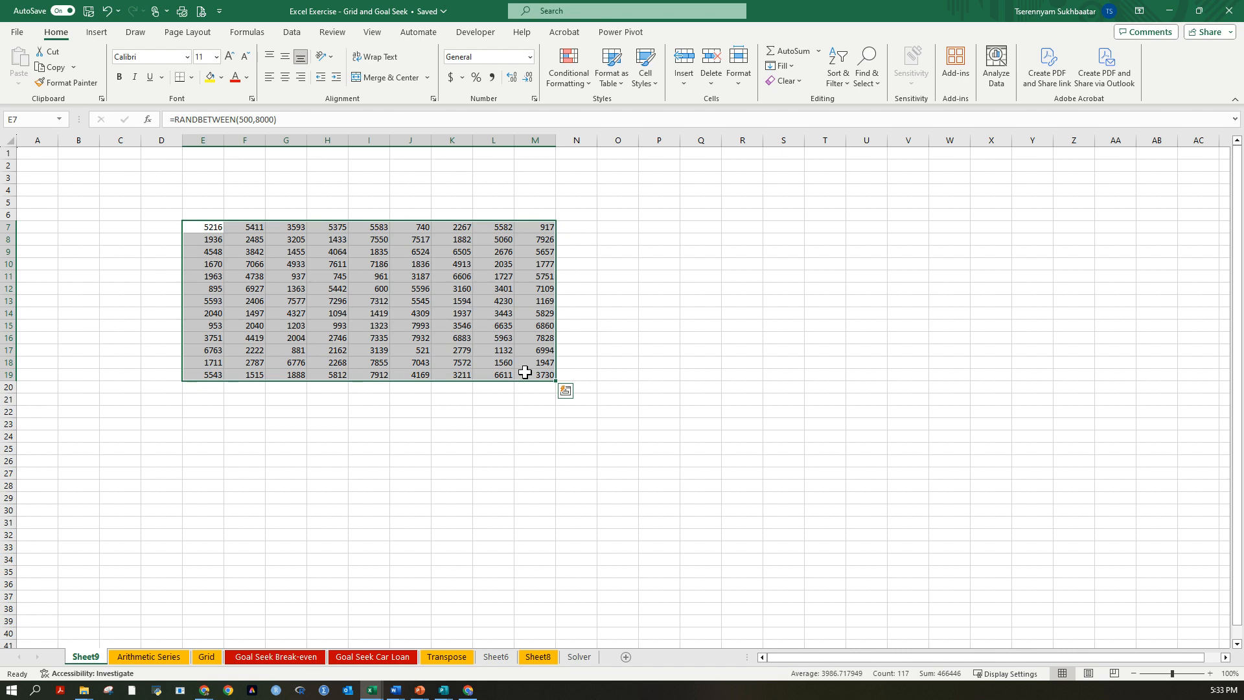
pyautogui.hotkey('ctrl', 'c')
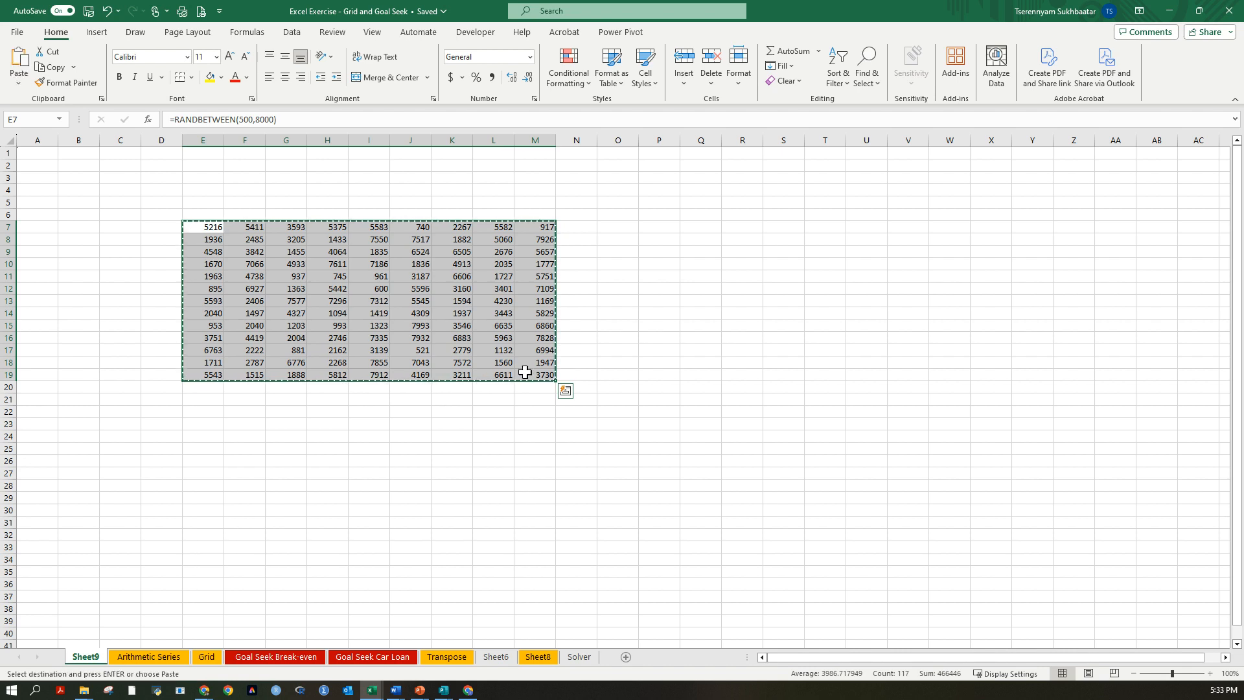
pyautogui.click(210, 228)
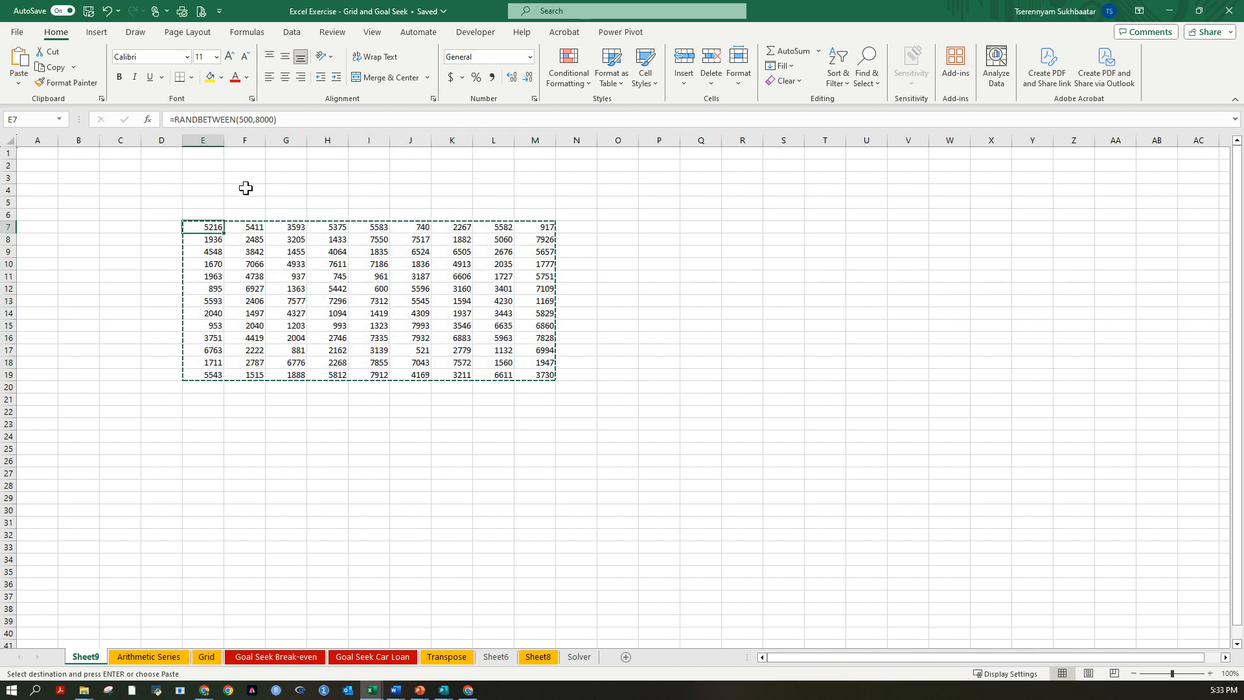
pyautogui.hotkey('ctrl', 'shift', 'v')
pyautogui.click(327, 301)
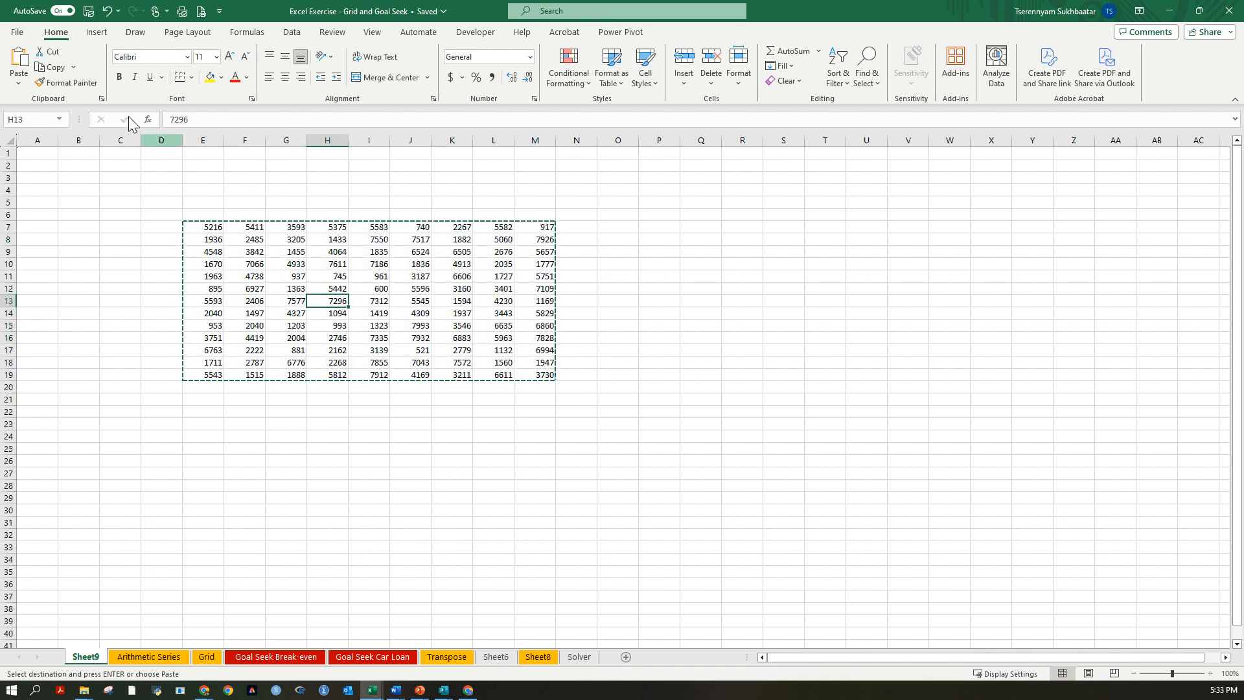
pyautogui.click(612, 262)
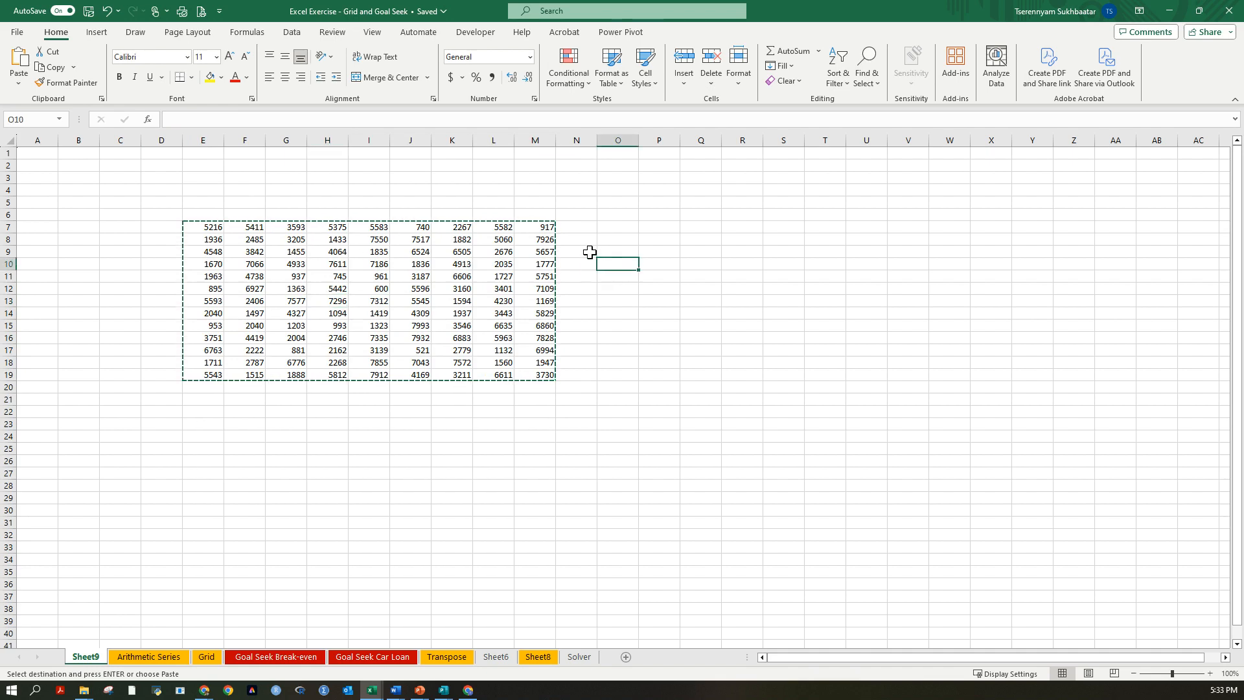
pyautogui.click(279, 269)
# Undo the values-only paste and check the formula in H12 of the grid.
pyautogui.hotkey('ctrl', 'z')
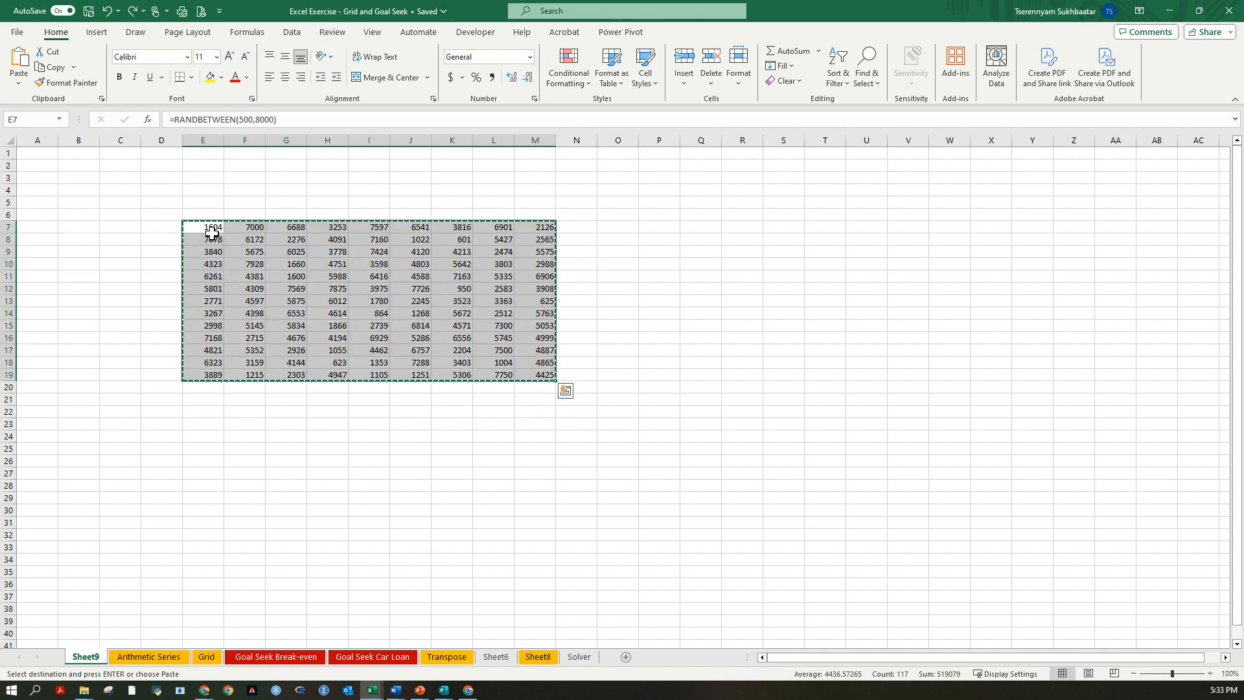
pyautogui.click(374, 290)
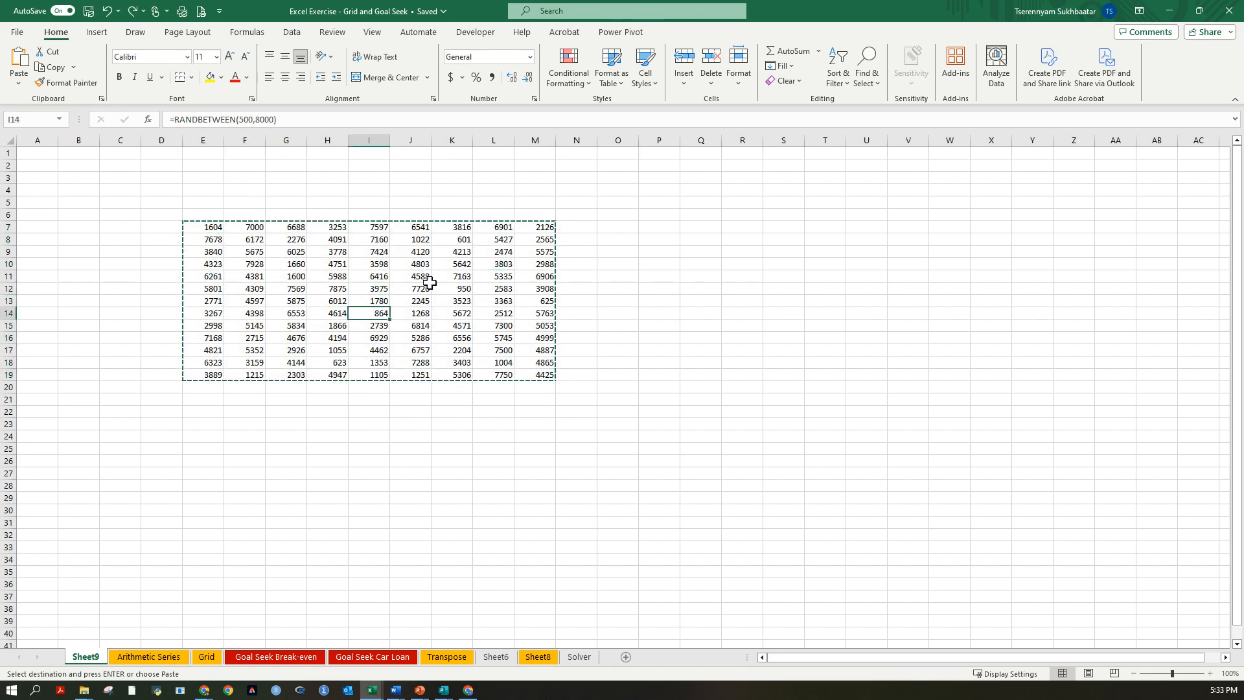
pyautogui.click(334, 289)
pyautogui.click(222, 120)
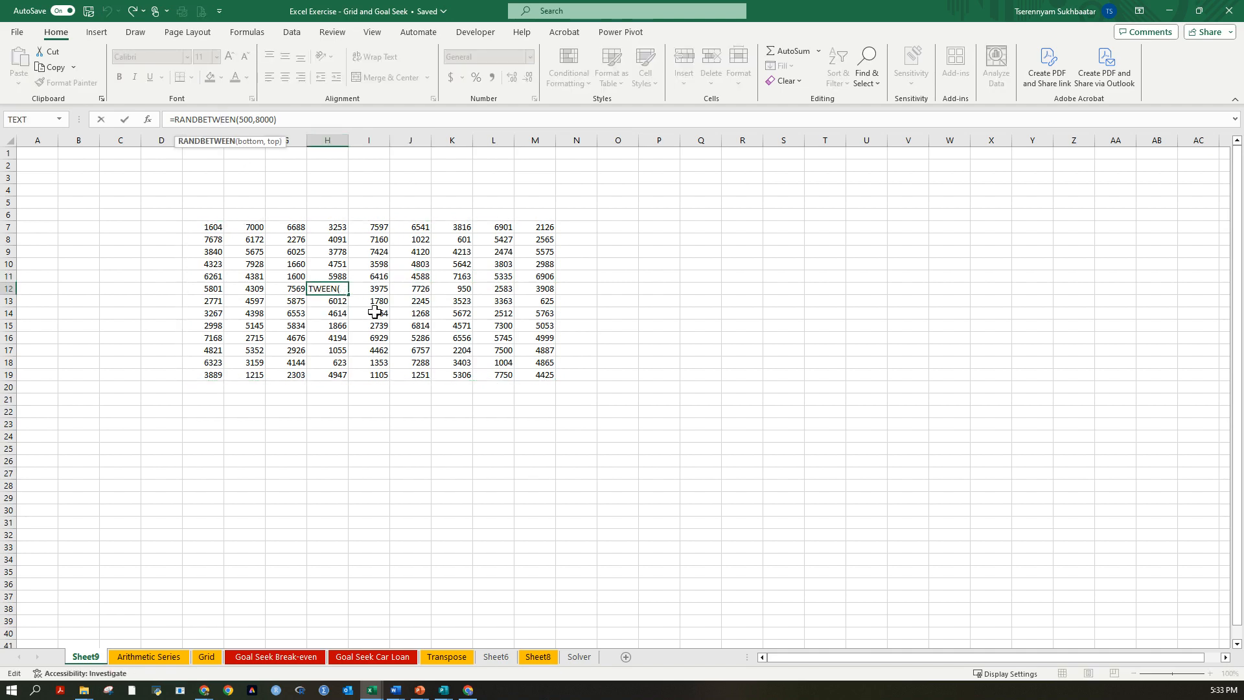
pyautogui.press('Return')
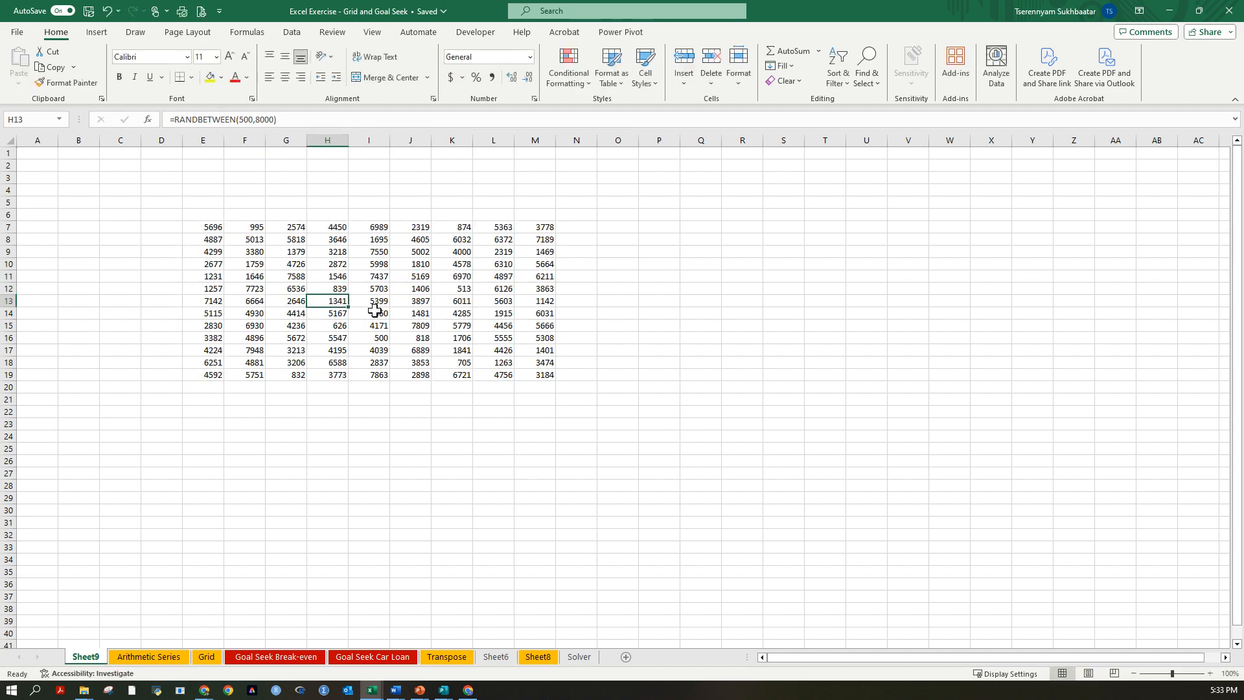
pyautogui.click(333, 266)
# Copy the whole grid E7:M19, paste it in place as values only, and check a few cells for formulas.
pyautogui.click(214, 227)
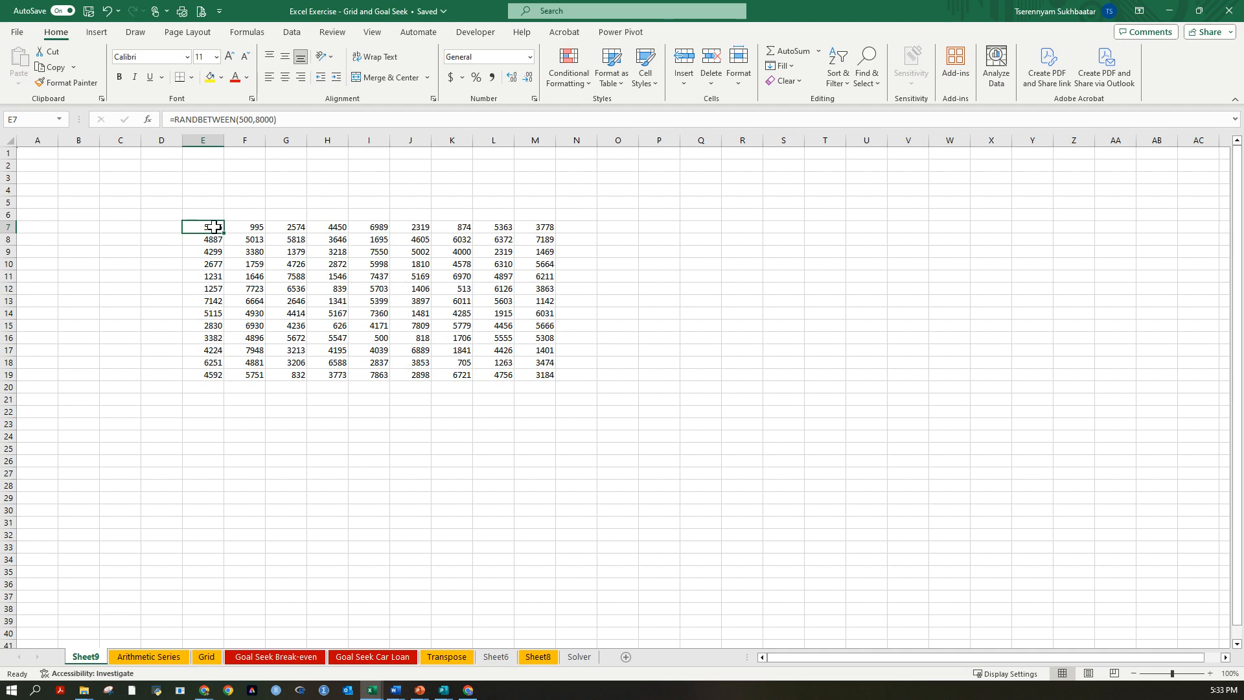
pyautogui.hotkey('ctrl', 'a')
pyautogui.hotkey('ctrl', 'c')
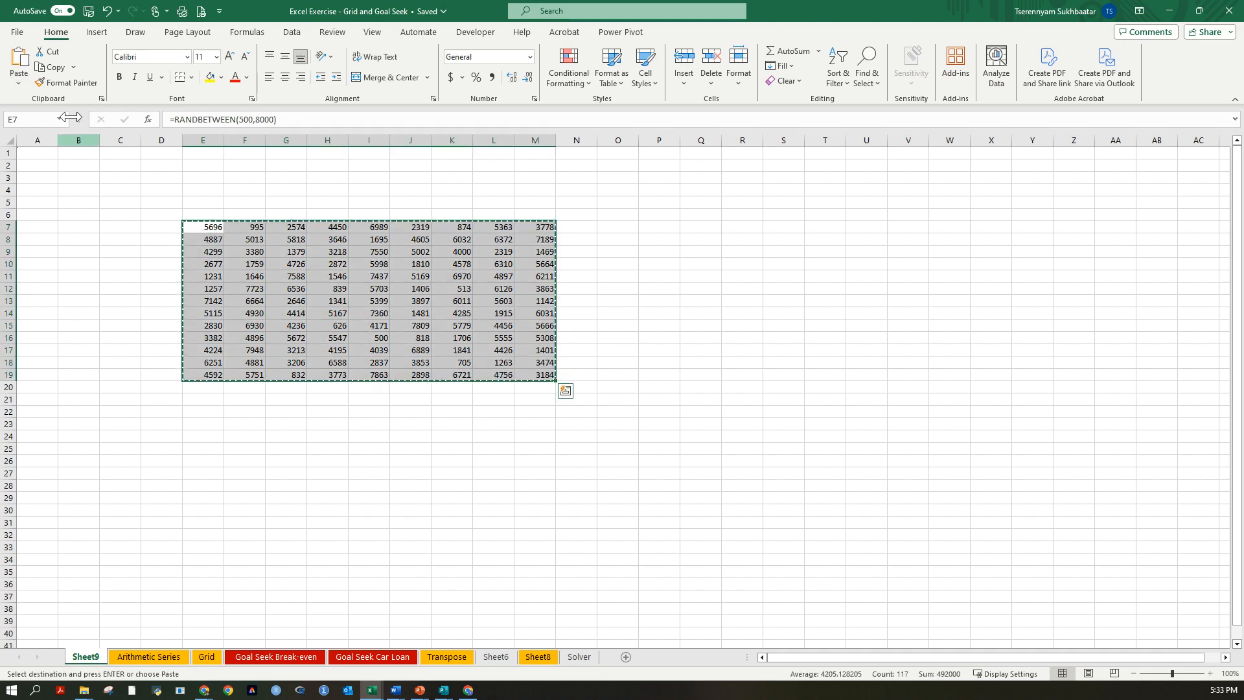
pyautogui.click(19, 81)
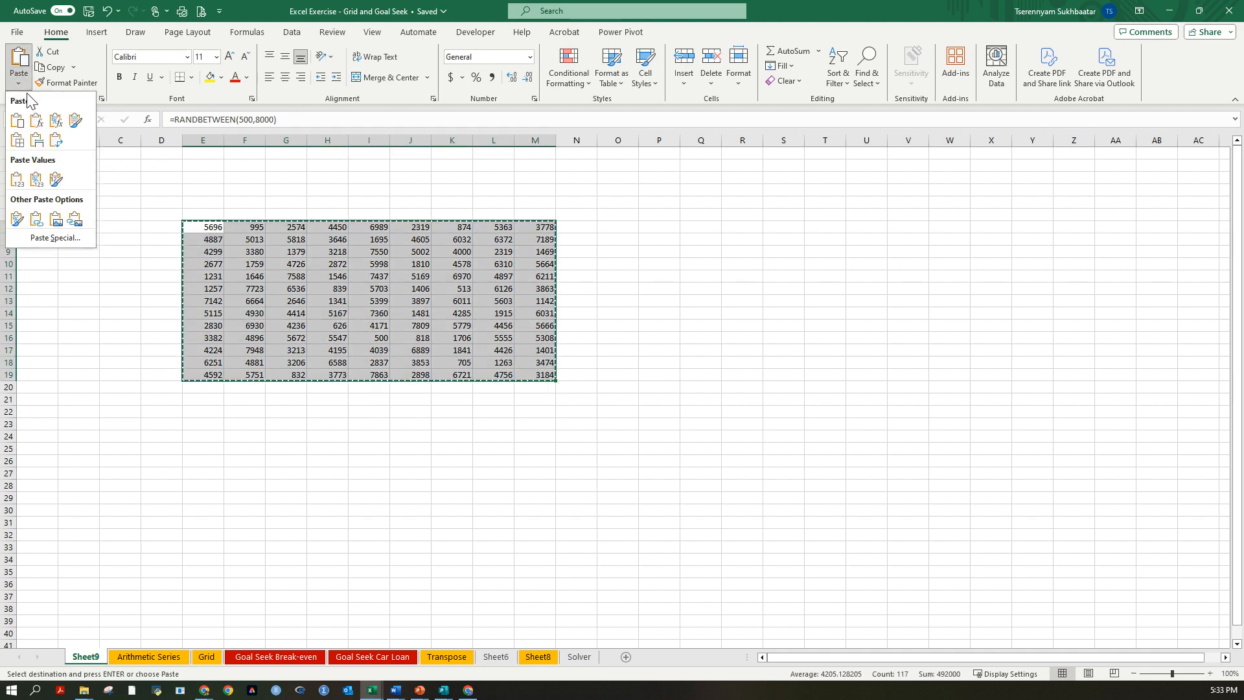
pyautogui.click(18, 186)
pyautogui.click(283, 263)
pyautogui.click(214, 230)
pyautogui.click(403, 312)
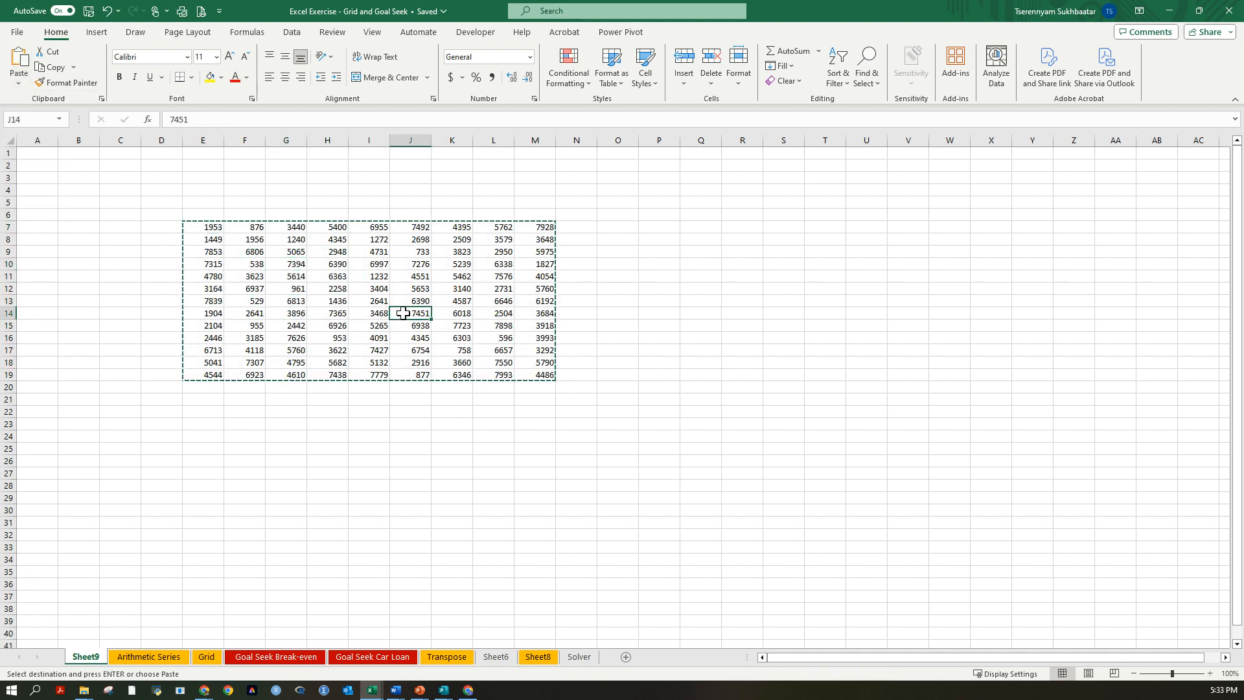
# Undo the accidental paste of the copied grid at J14.
pyautogui.press('Return')
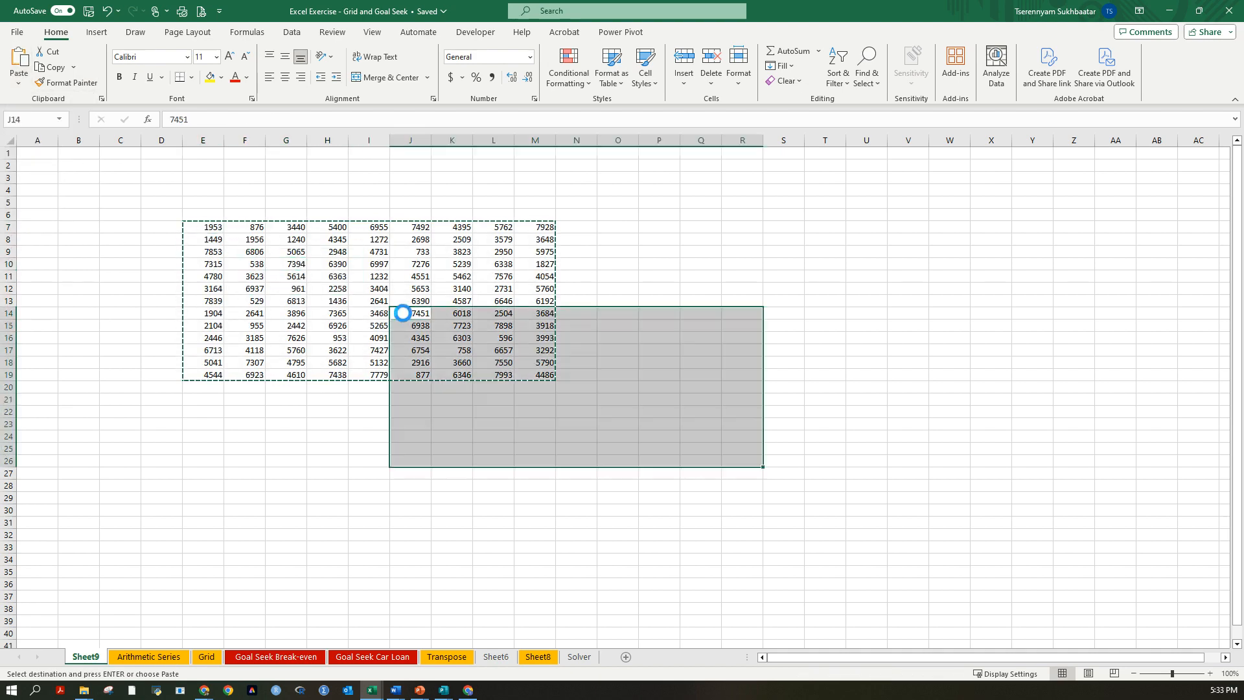
pyautogui.hotkey('ctrl', 'z')
pyautogui.press('Down')
pyautogui.press('Down')
pyautogui.press('Down')
pyautogui.press('Down')
pyautogui.press('Down')
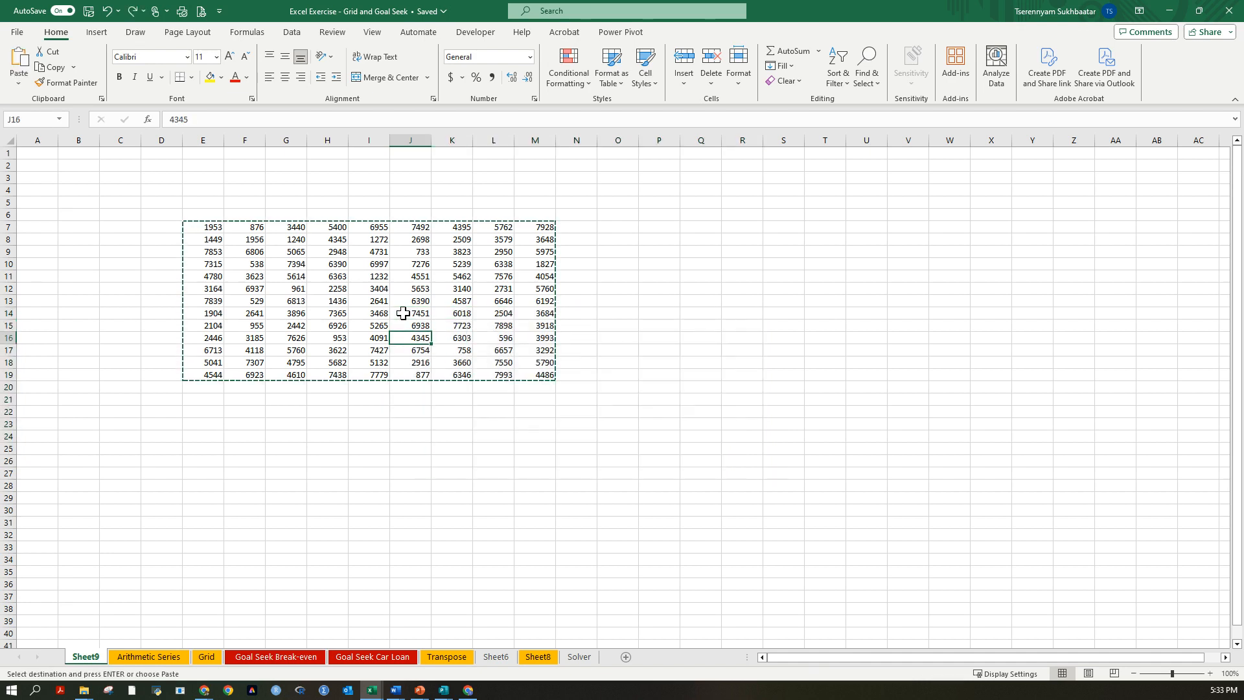
pyautogui.click(288, 277)
pyautogui.click(452, 264)
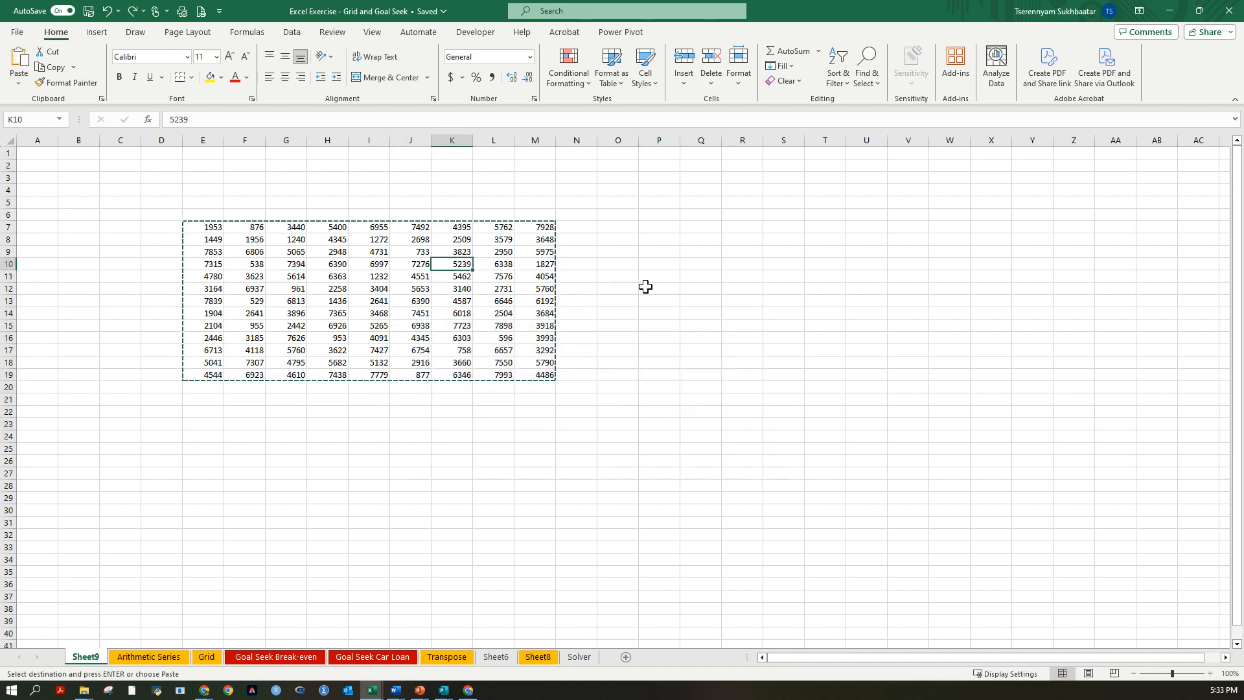
pyautogui.click(645, 286)
pyautogui.click(328, 400)
pyautogui.click(213, 403)
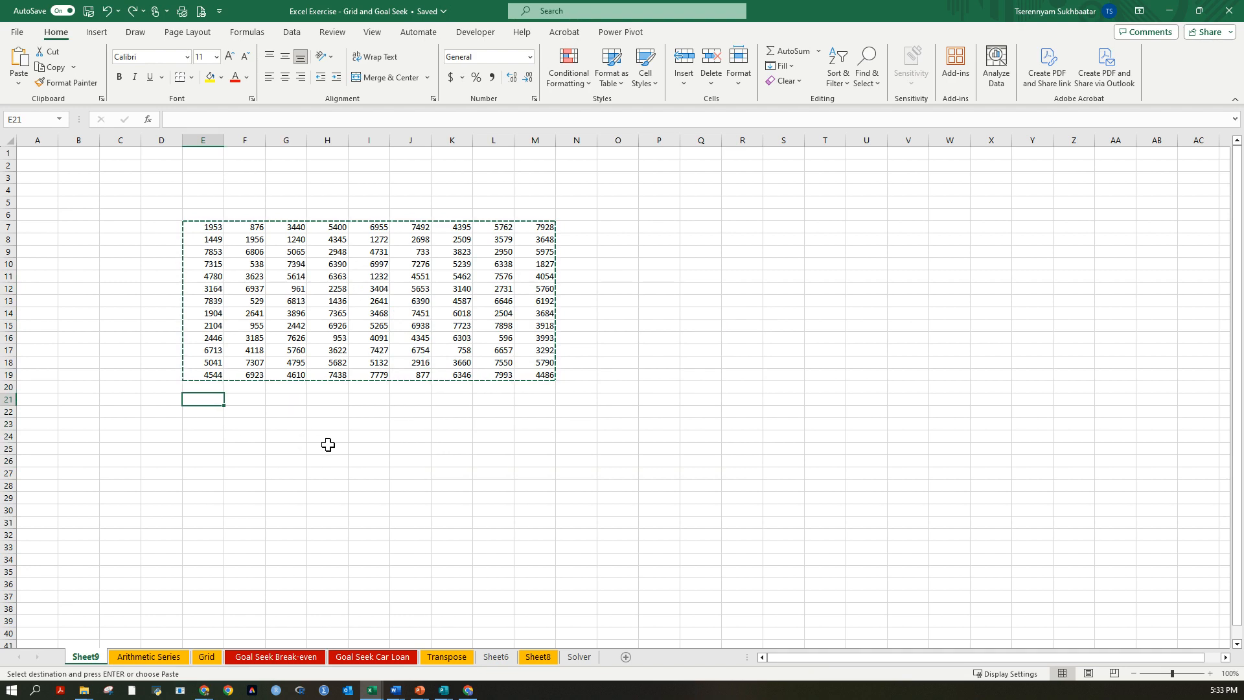
pyautogui.click(205, 422)
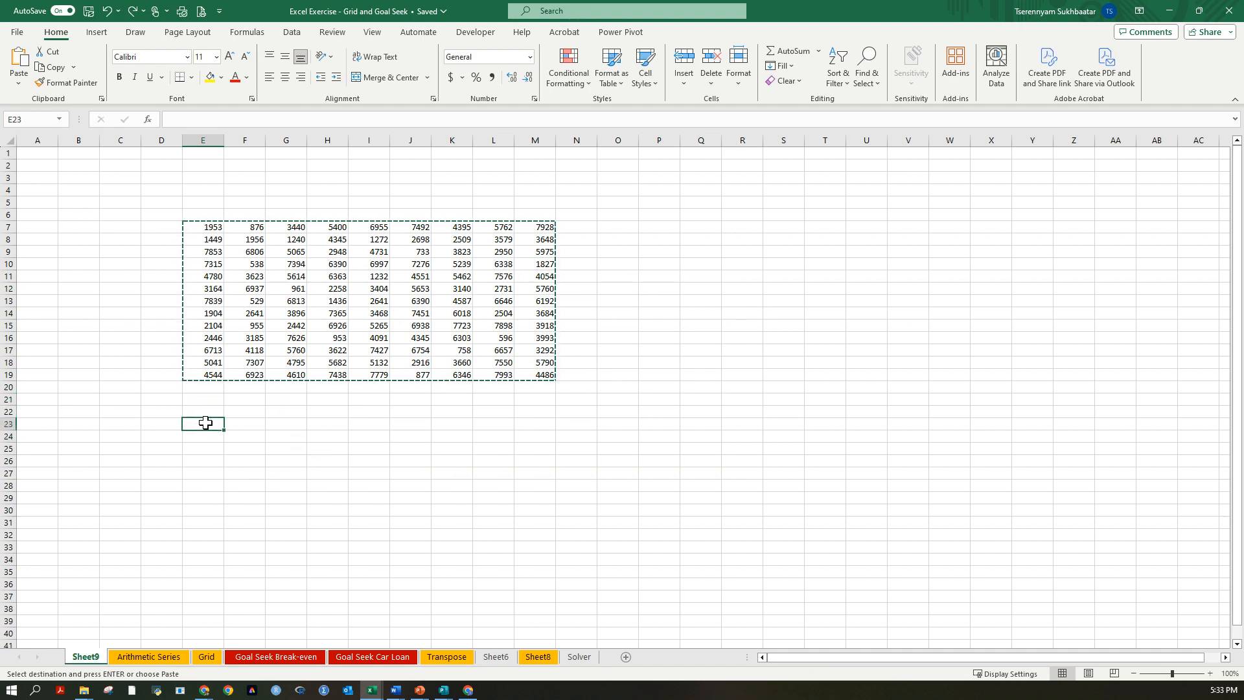
# Select the range E7:M19 to read its average, count and sum.
pyautogui.moveTo(208, 227)
pyautogui.mouseDown()
pyautogui.moveTo(555, 358)
pyautogui.moveTo(543, 373)
pyautogui.mouseUp()
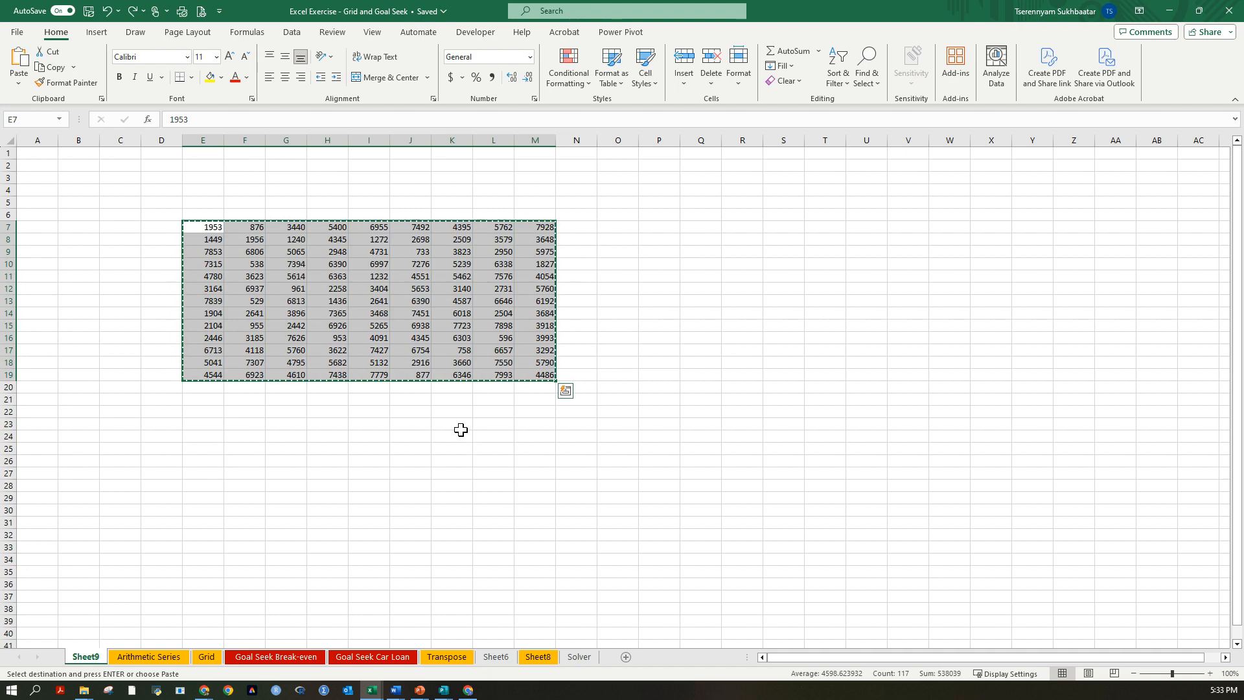
pyautogui.click(209, 237)
pyautogui.moveTo(211, 228)
pyautogui.mouseDown()
pyautogui.moveTo(549, 355)
pyautogui.moveTo(533, 373)
pyautogui.mouseUp()
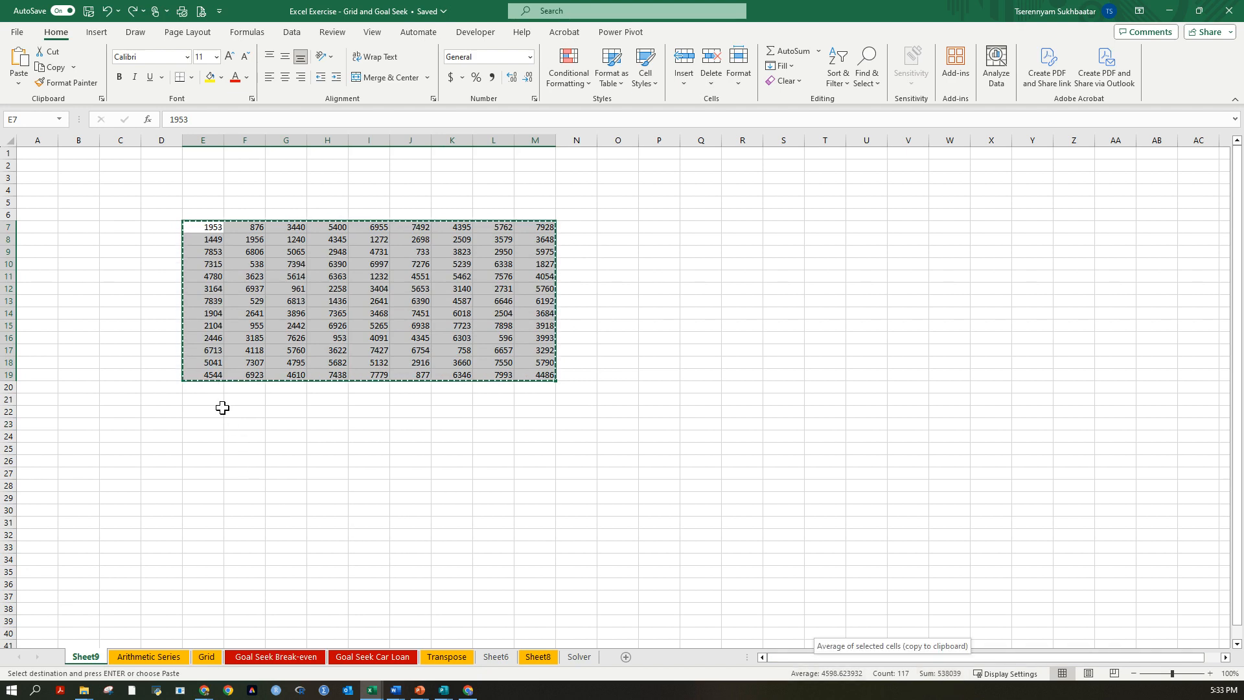
# Total the whole grid E7:M19 with a SUM formula in E22.
pyautogui.click(217, 411)
pyautogui.write('=')
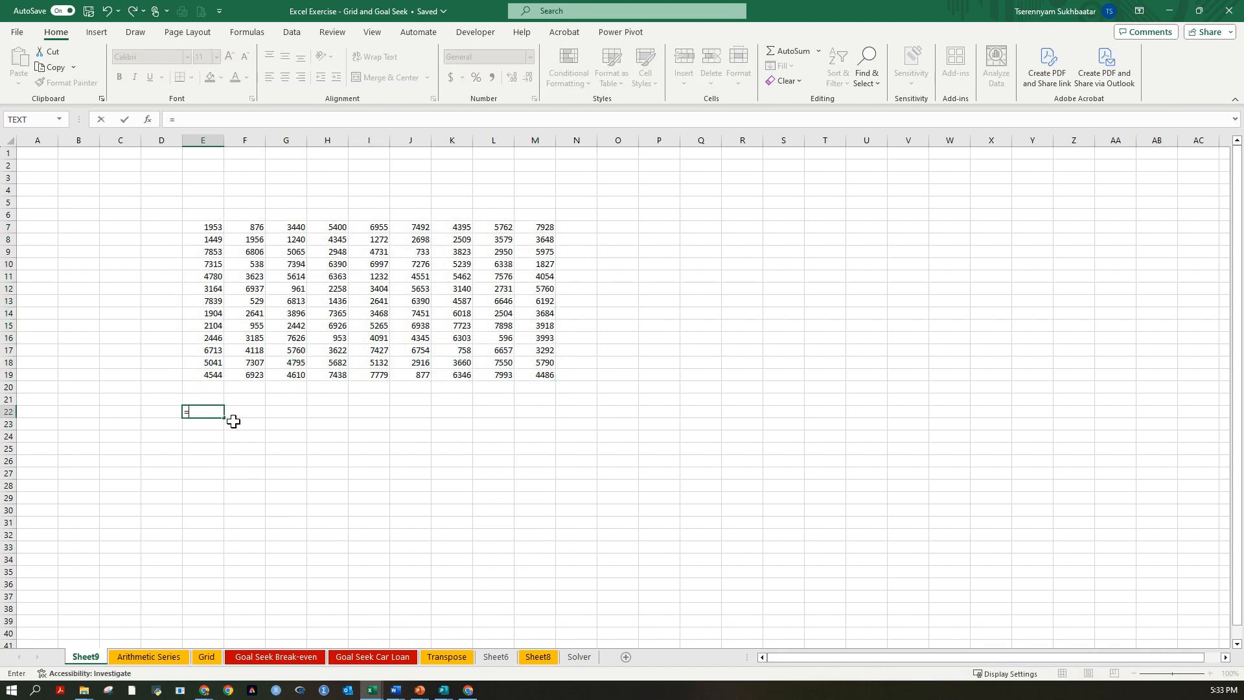
pyautogui.write('sum(')
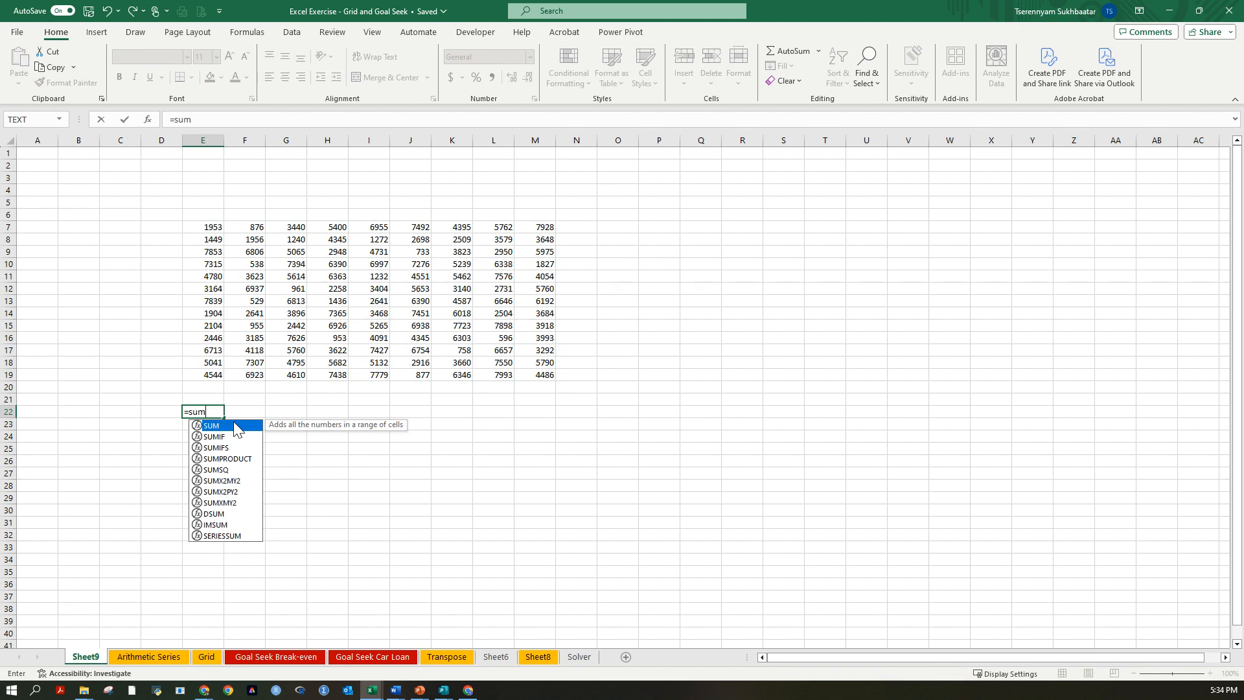
pyautogui.press('Up')
pyautogui.press('Up')
pyautogui.press('Up')
pyautogui.hotkey('shift', 'Up')
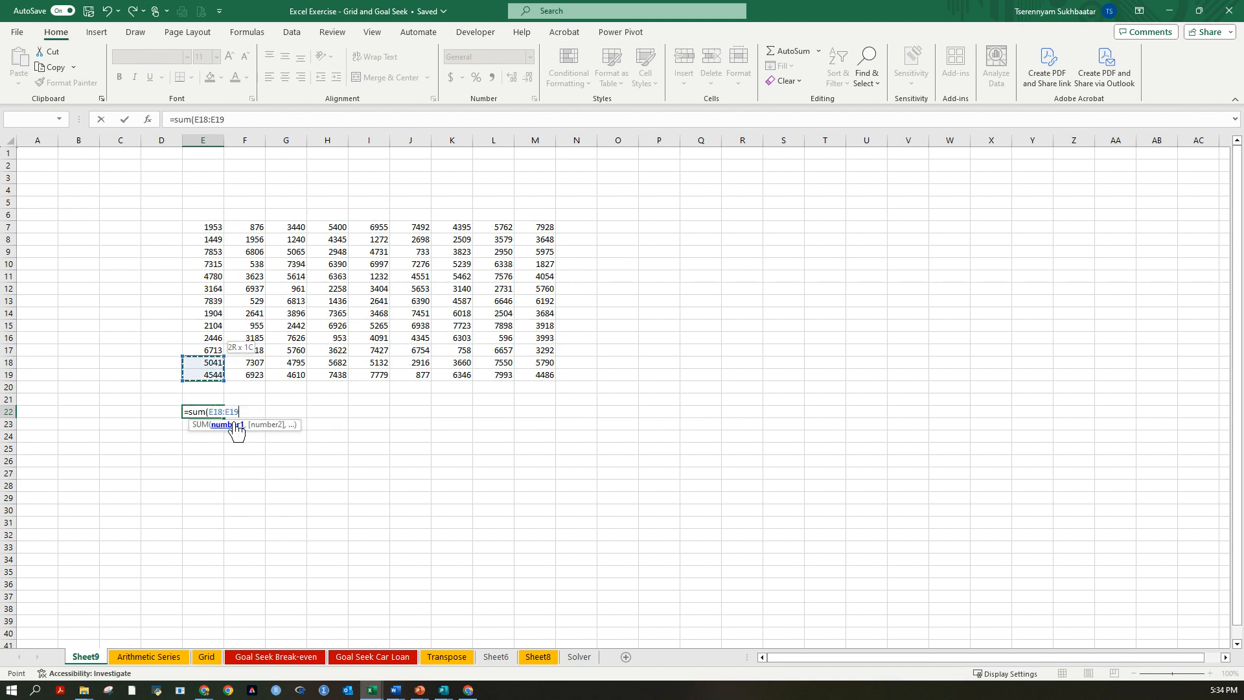
pyautogui.hotkey('ctrl', 'shift', 'Up')
pyautogui.hotkey('ctrl', 'shift', 'Right')
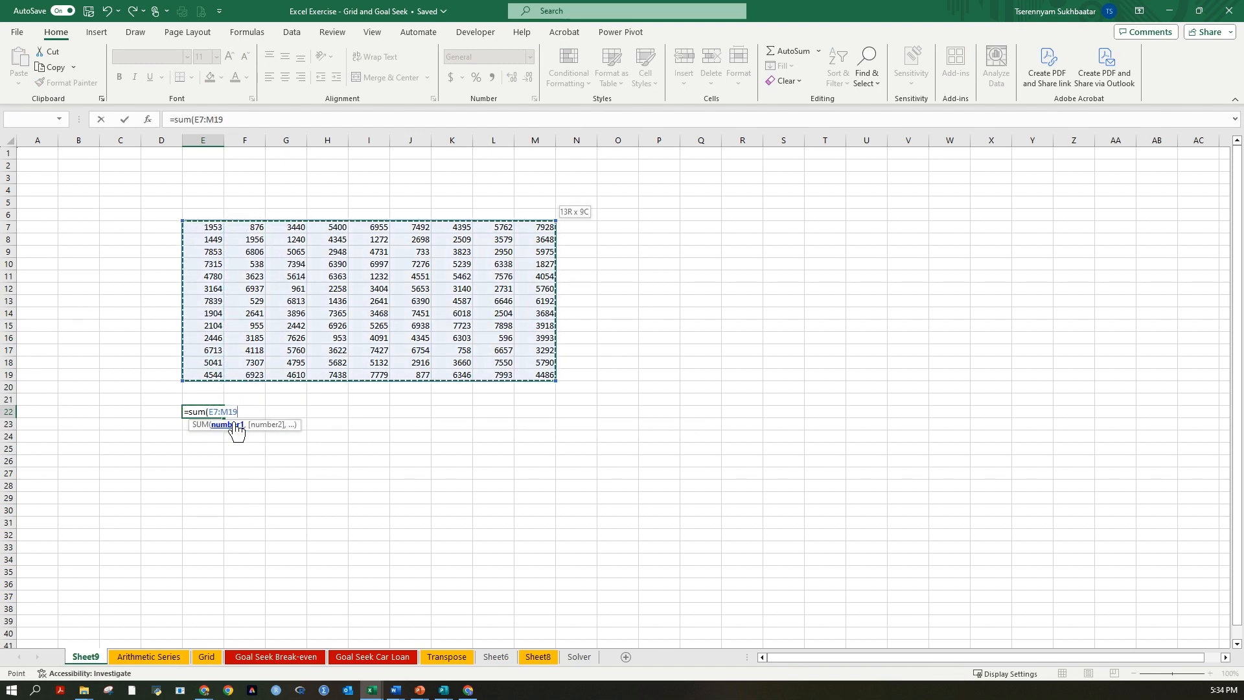
pyautogui.write(')')
pyautogui.press('Return')
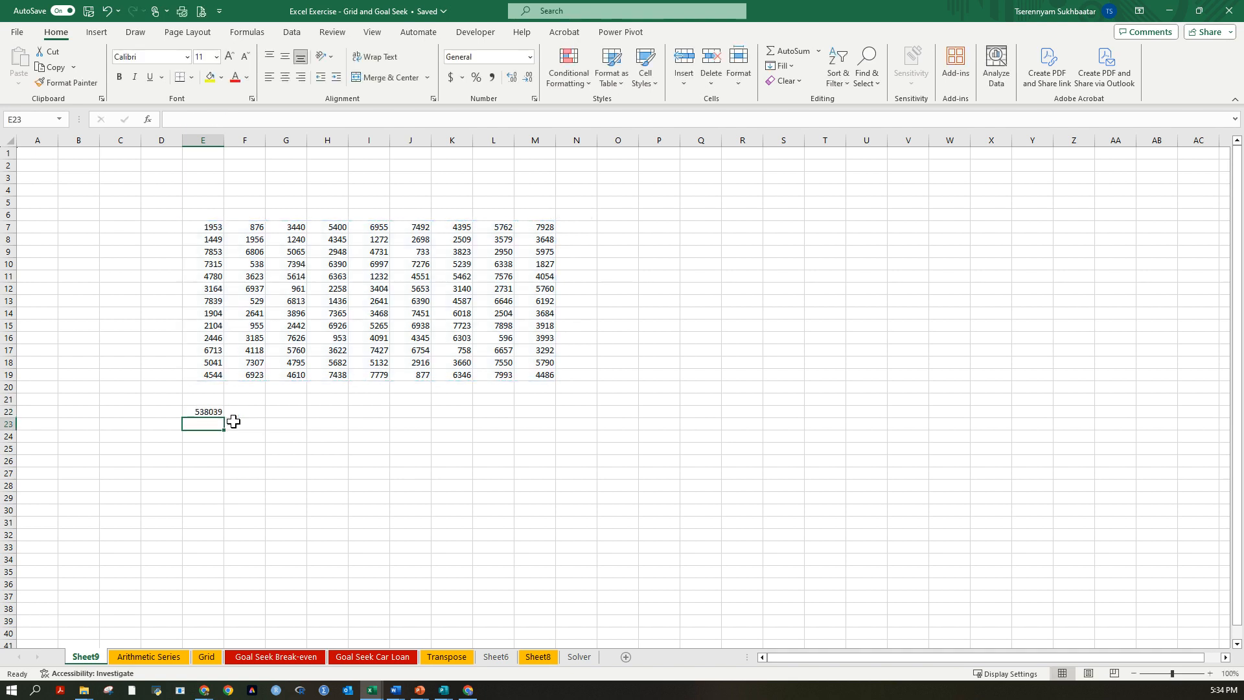
pyautogui.press('Up')
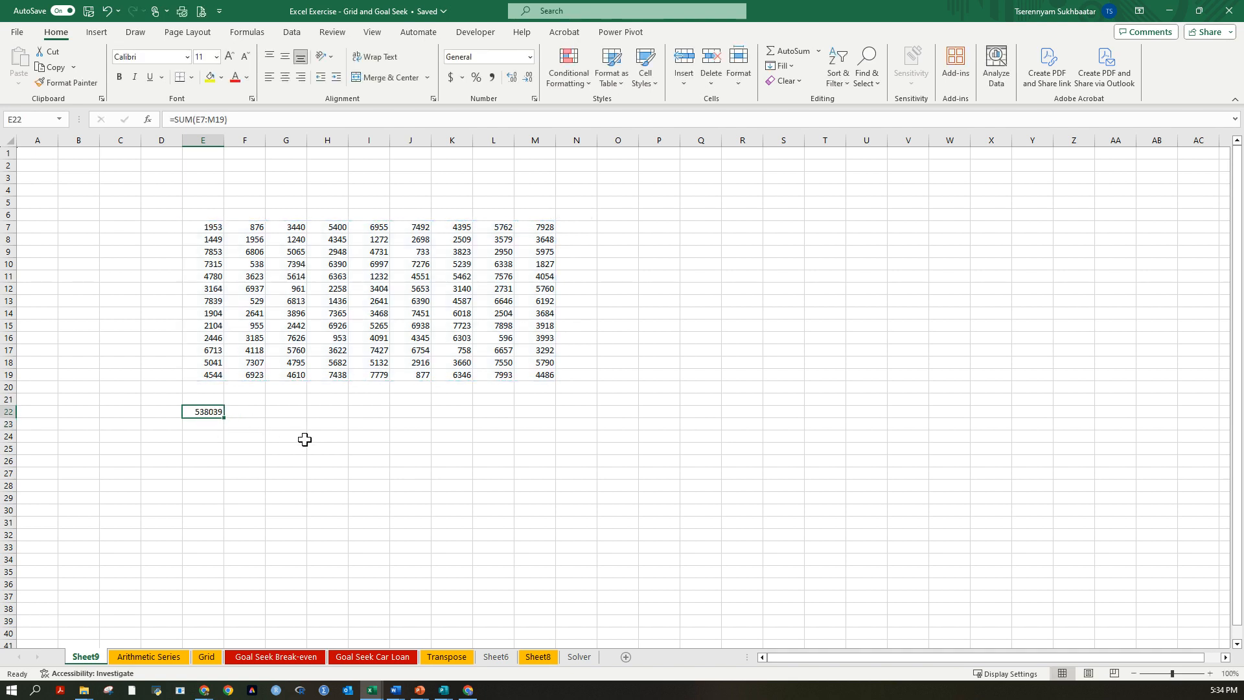
# Format the range E7:M22 in comma style with no decimal places.
pyautogui.moveTo(209, 226); pyautogui.dragTo(553, 412)
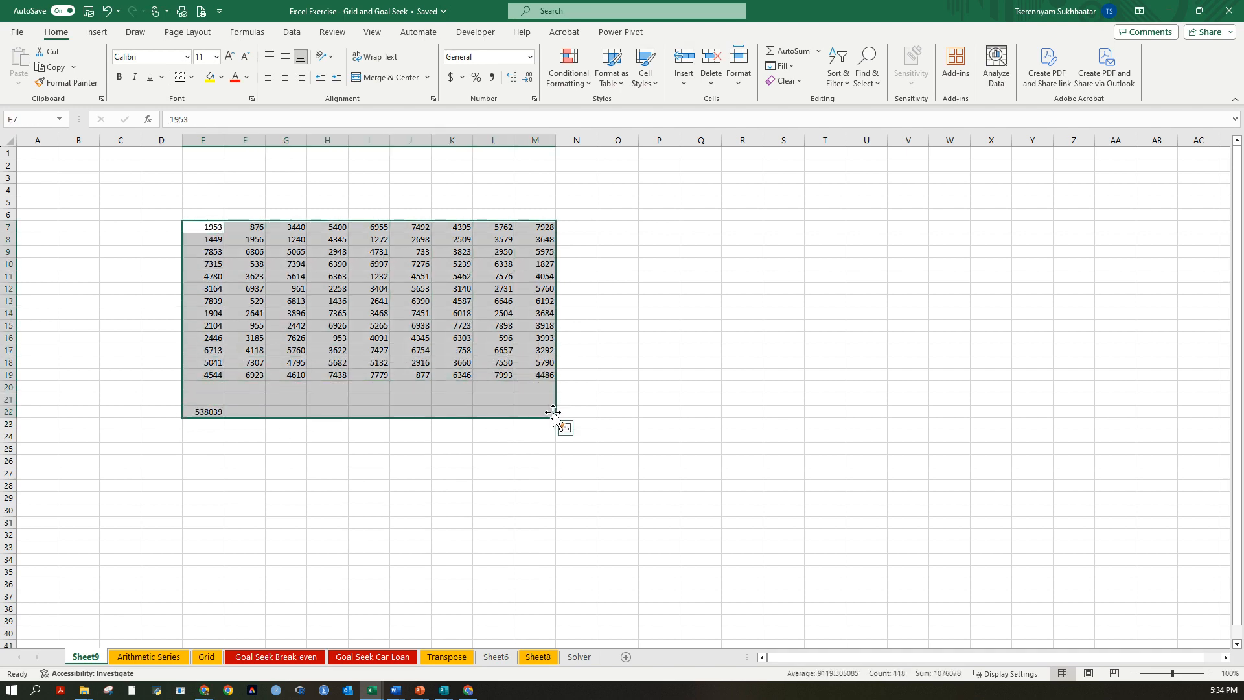
pyautogui.click(492, 77)
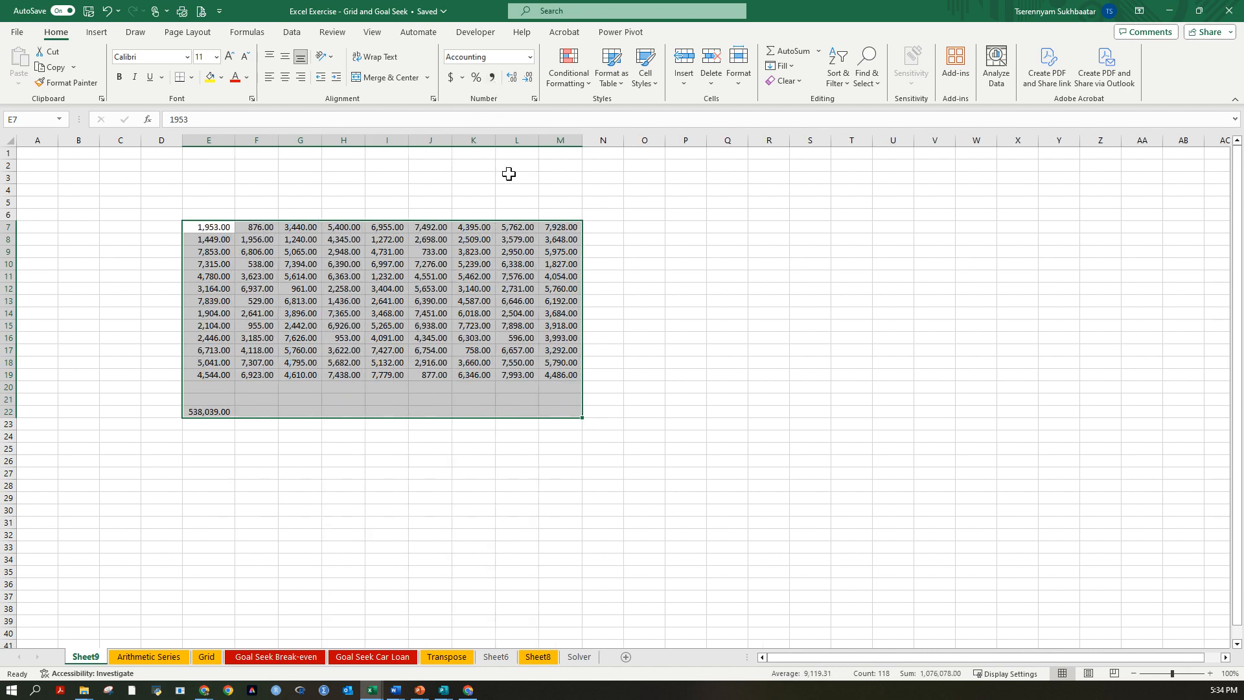
pyautogui.click(529, 77)
pyautogui.click(531, 79)
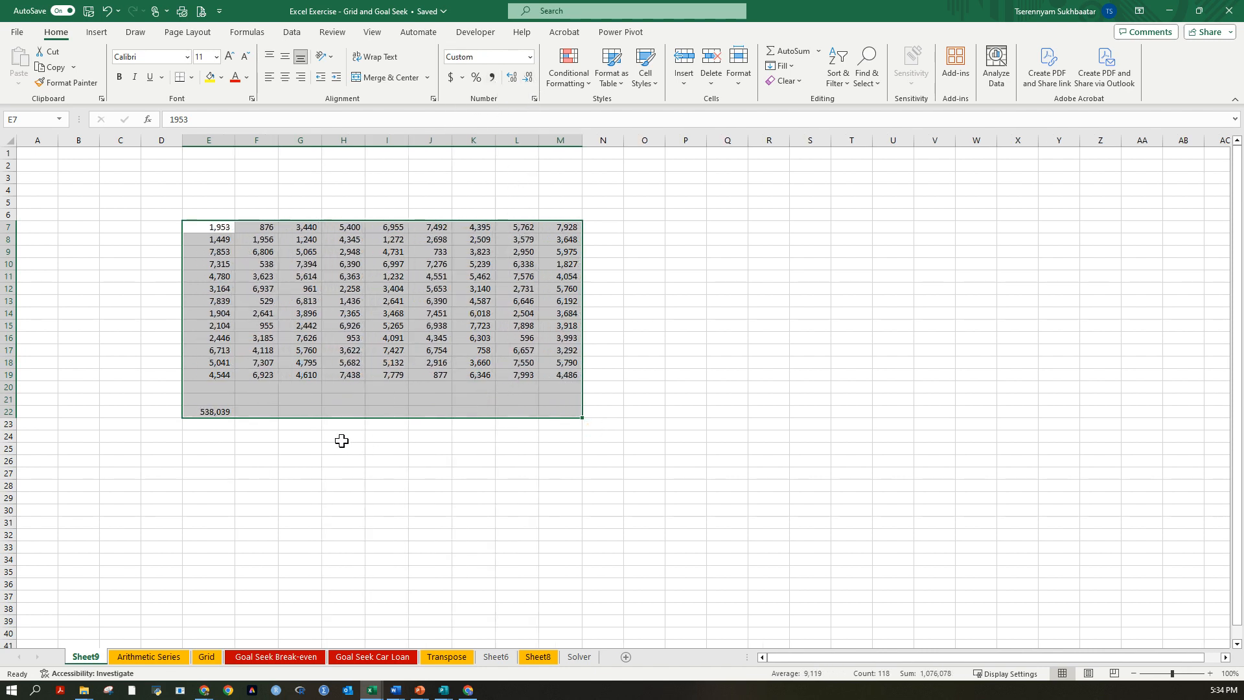
pyautogui.click(341, 438)
pyautogui.click(222, 411)
# Select the cells E20 through M20 one by one as separate selections in the row below the grid.
pyautogui.click(220, 386)
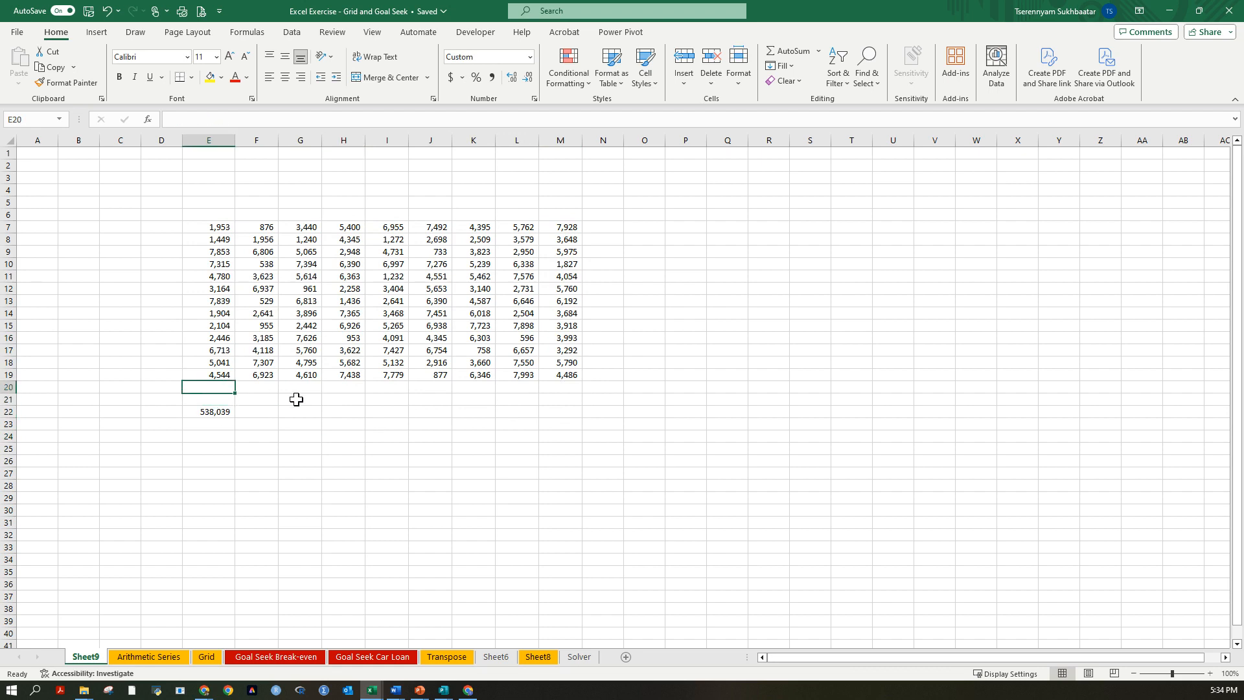
pyautogui.click(263, 386)
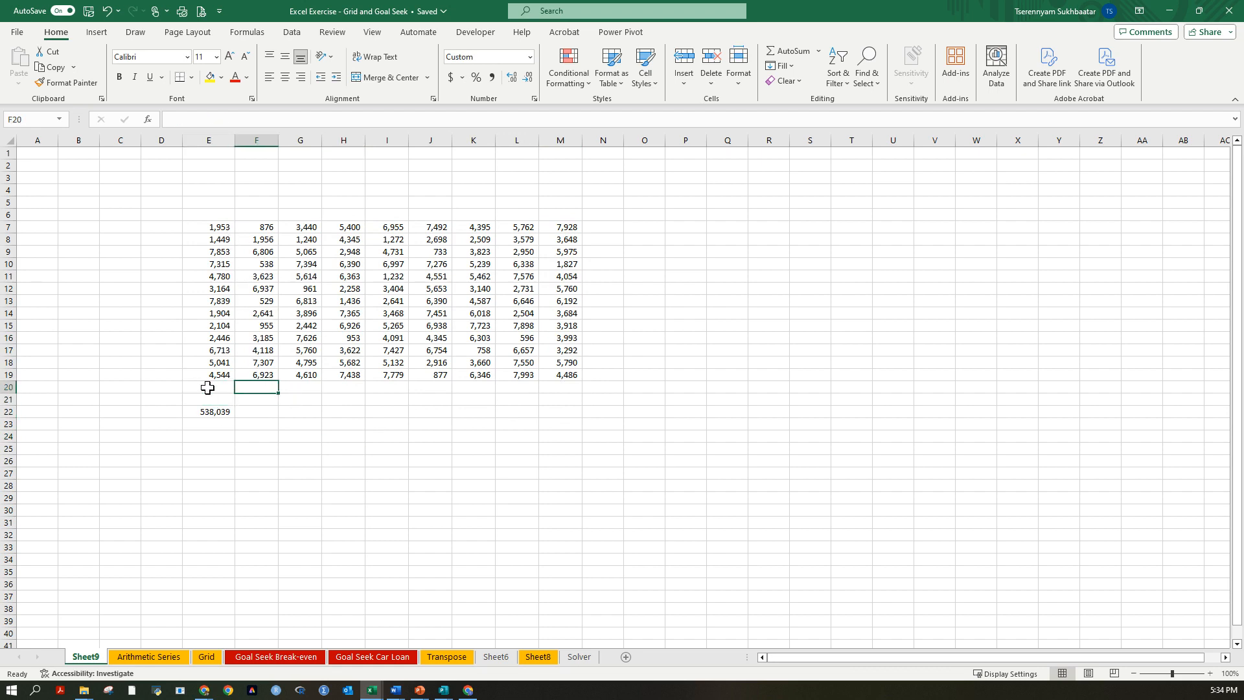
pyautogui.click(207, 387)
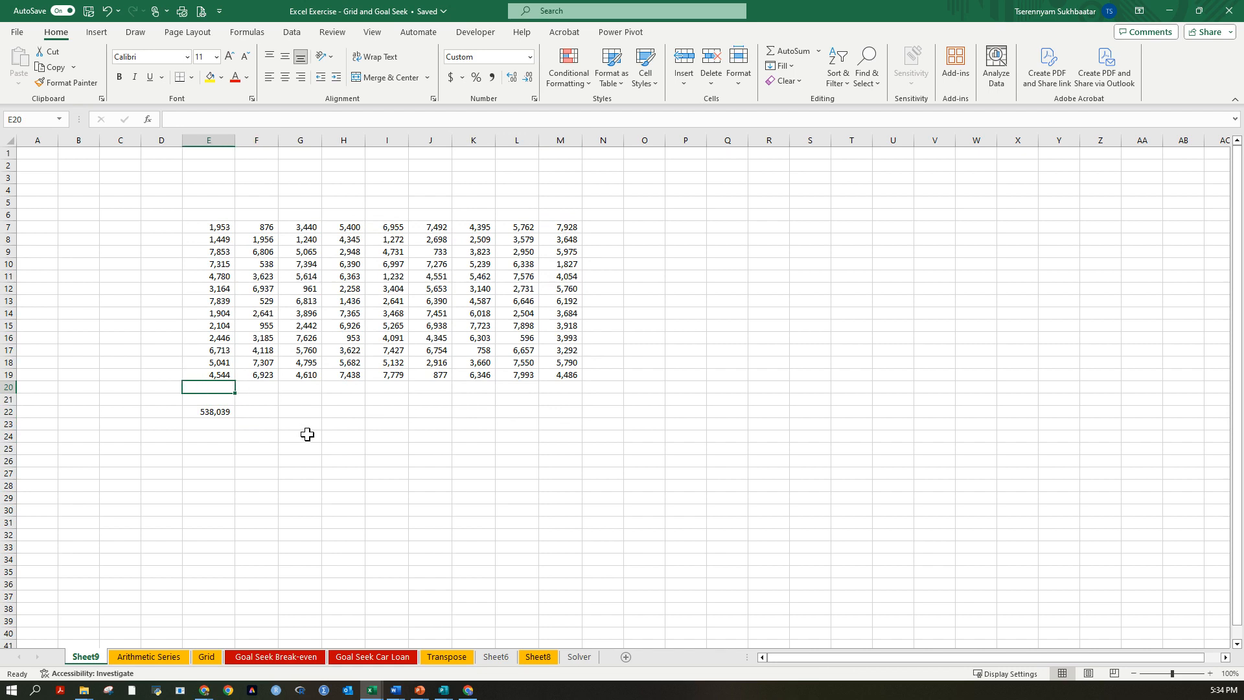
pyautogui.keyDown('ctrl'); pyautogui.click(269, 388); pyautogui.keyUp('ctrl')
pyautogui.keyDown('ctrl'); pyautogui.click(316, 389); pyautogui.keyUp('ctrl')
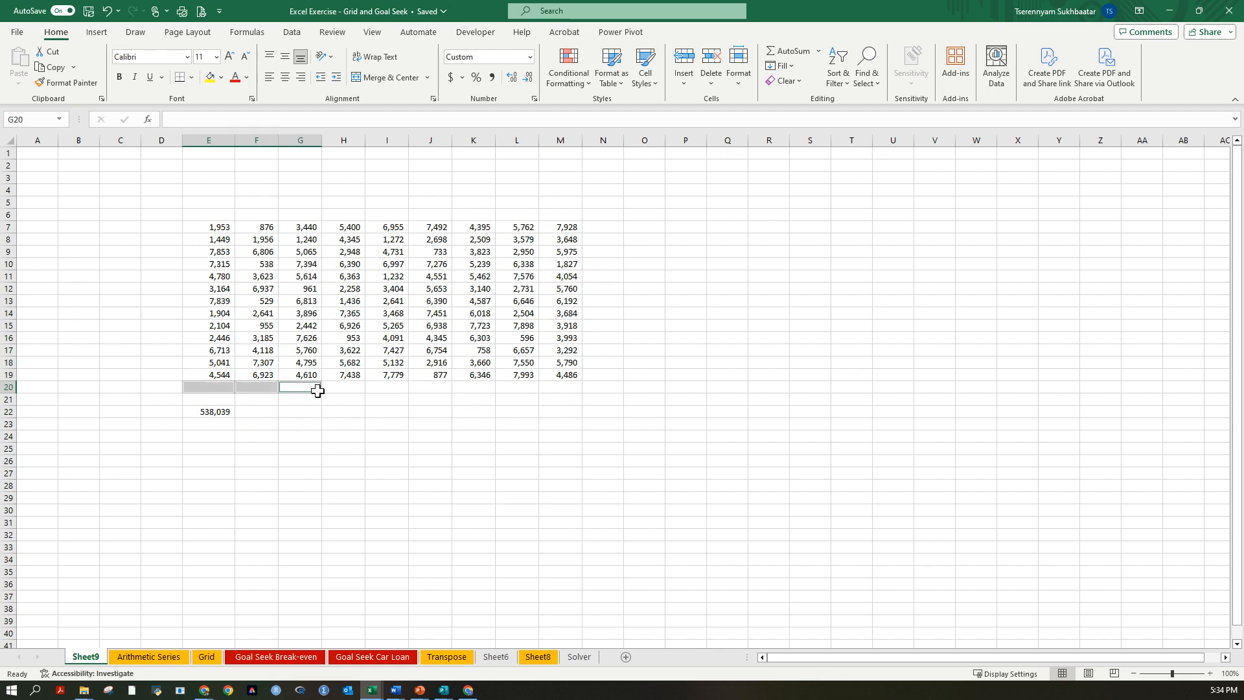
pyautogui.keyDown('ctrl'); pyautogui.click(354, 392); pyautogui.keyUp('ctrl')
pyautogui.keyDown('ctrl'); pyautogui.click(397, 390); pyautogui.keyUp('ctrl')
pyautogui.keyDown('ctrl'); pyautogui.click(447, 387); pyautogui.keyUp('ctrl')
pyautogui.keyDown('ctrl'); pyautogui.click(479, 389); pyautogui.keyUp('ctrl')
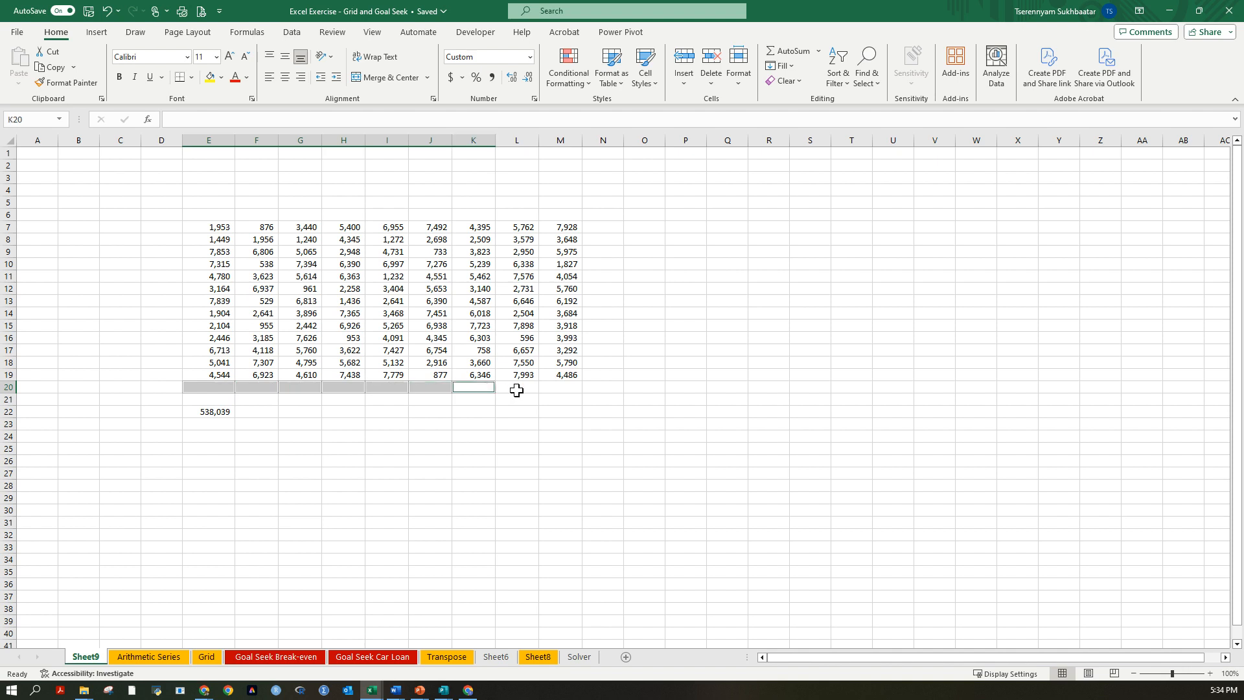
pyautogui.keyDown('ctrl'); pyautogui.click(516, 388); pyautogui.keyUp('ctrl')
pyautogui.keyDown('ctrl'); pyautogui.click(572, 389); pyautogui.keyUp('ctrl')
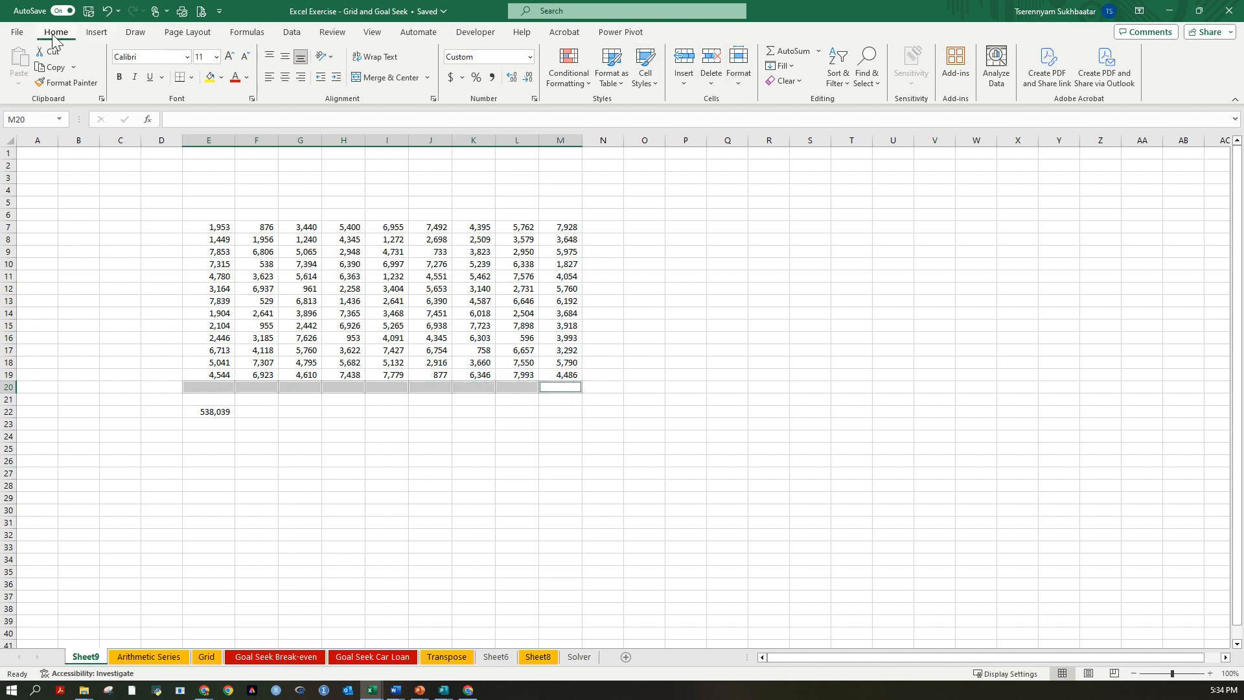
# Try inserting sheet columns at the separately selected cells, and undo the insertion.
pyautogui.click(690, 85)
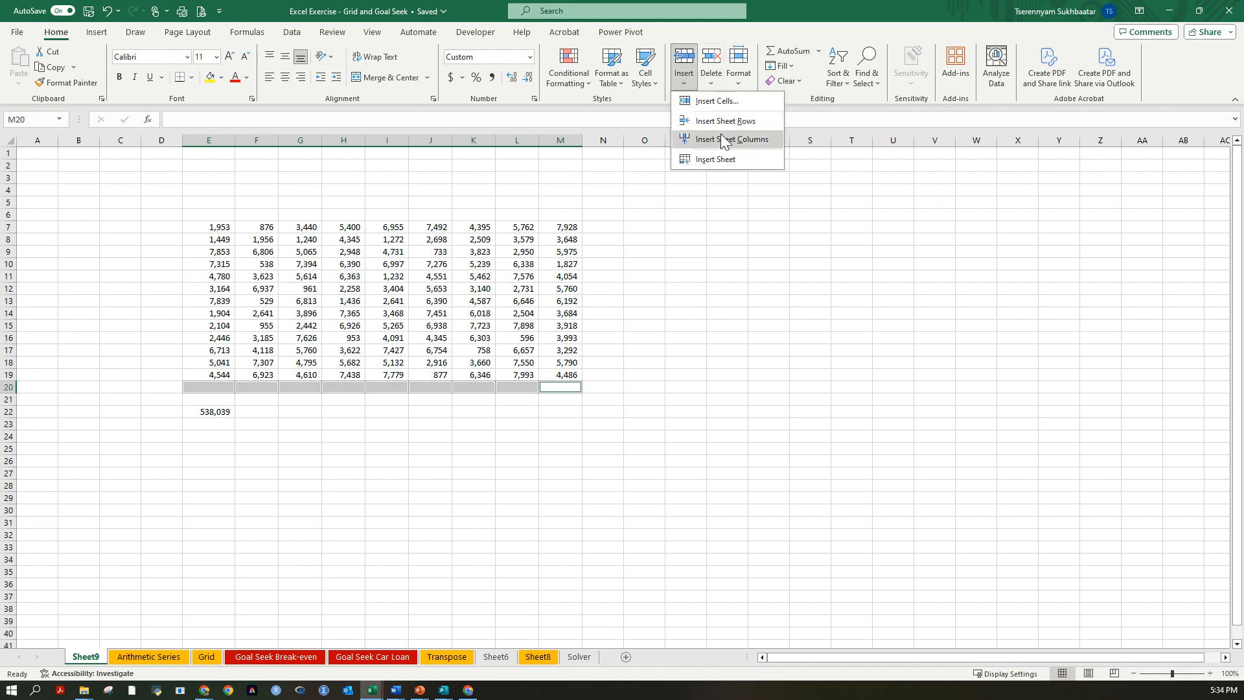
pyautogui.click(730, 140)
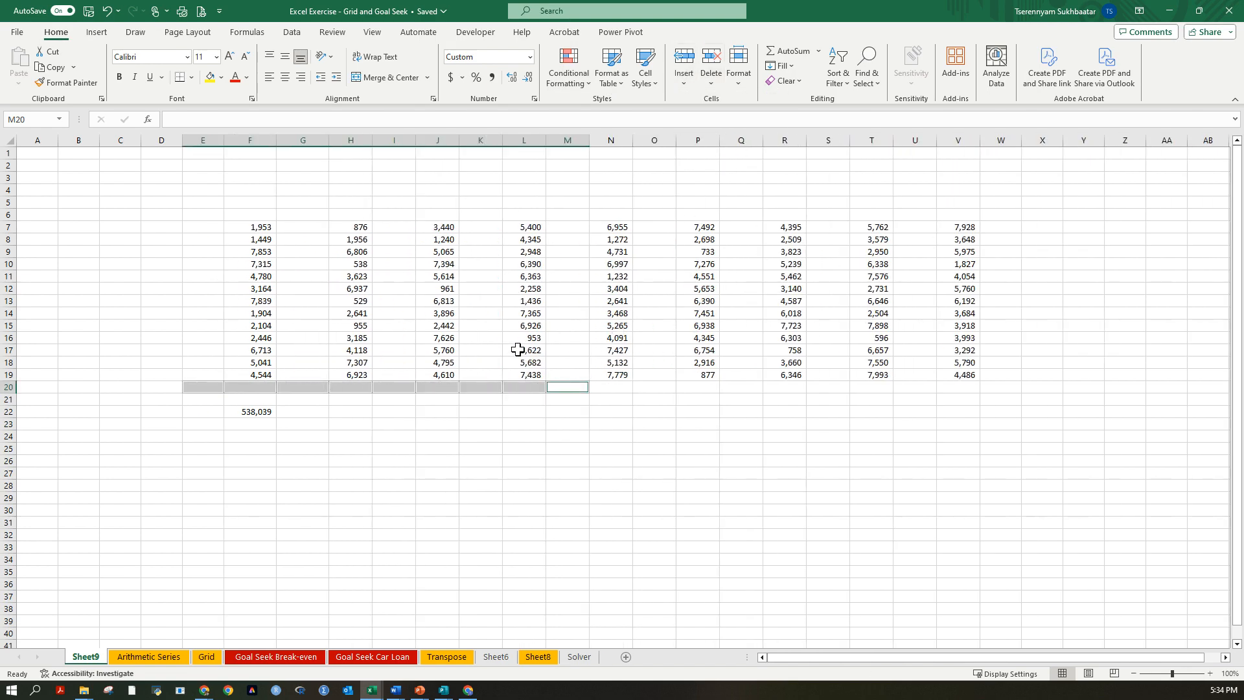
pyautogui.hotkey('ctrl', 'z')
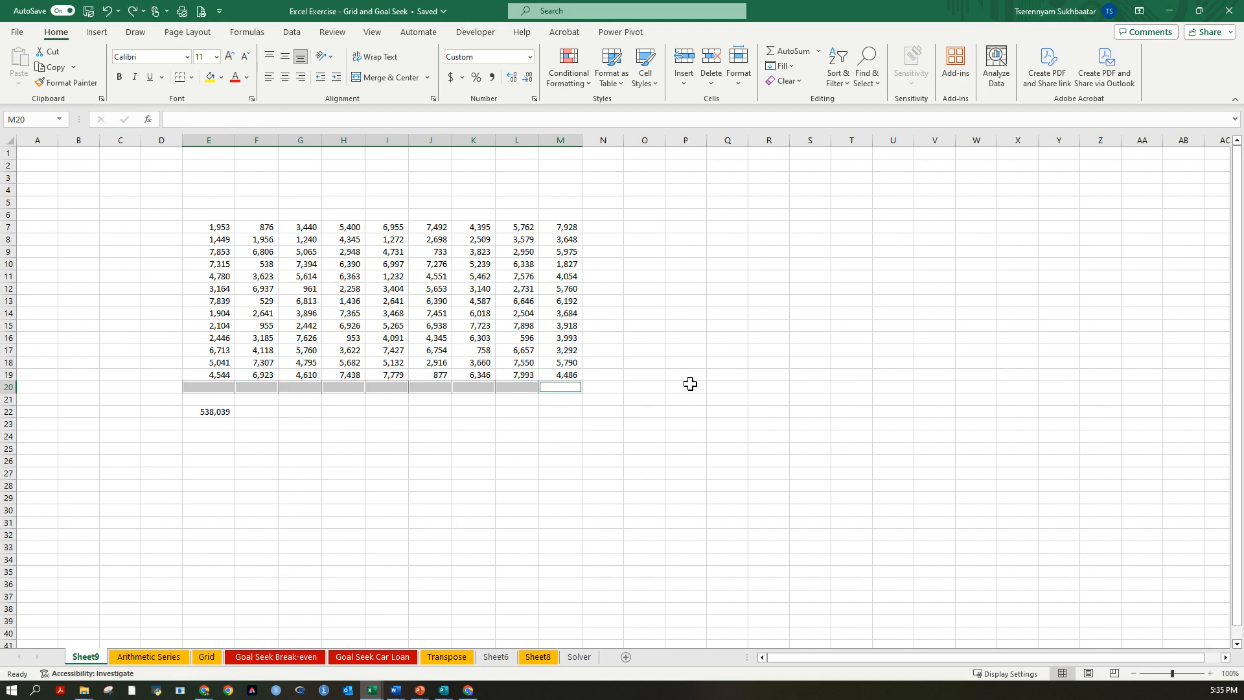
# Insert an entire column before each of the separately selected cells E20 to M20 so blank columns alternate with the data.
pyautogui.hotkey('ctrl', 'shift', '+')
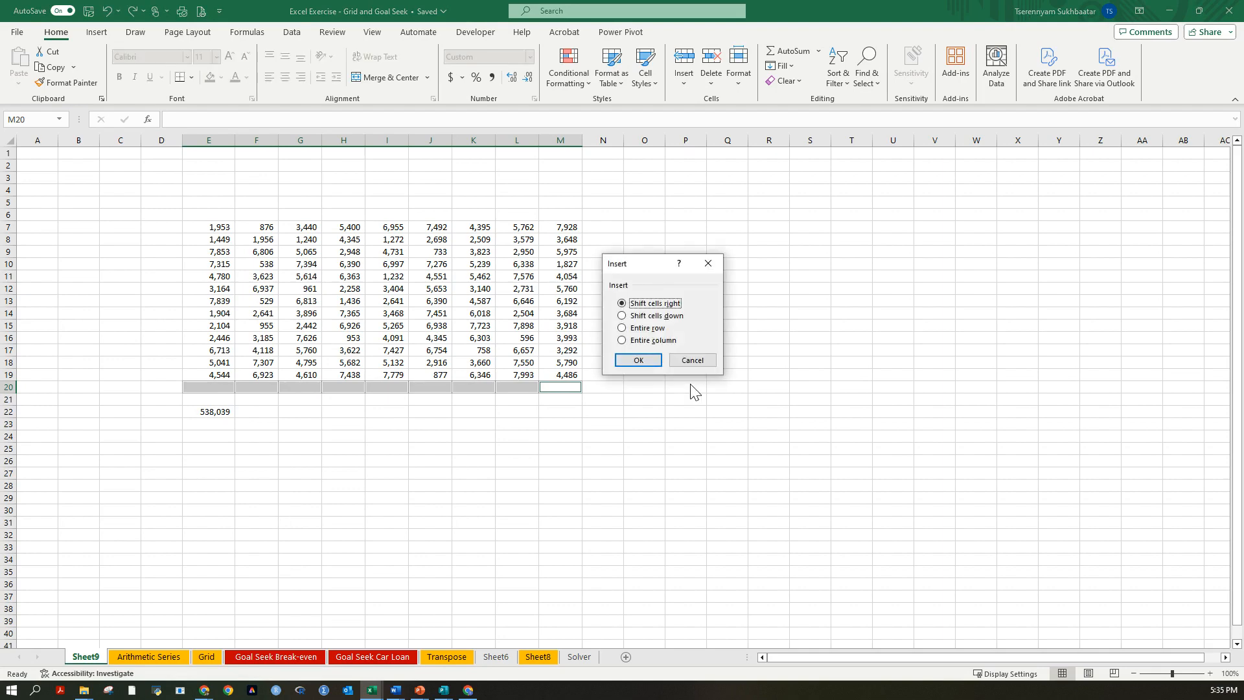
pyautogui.press('r')
pyautogui.press('c')
pyautogui.press('Return')
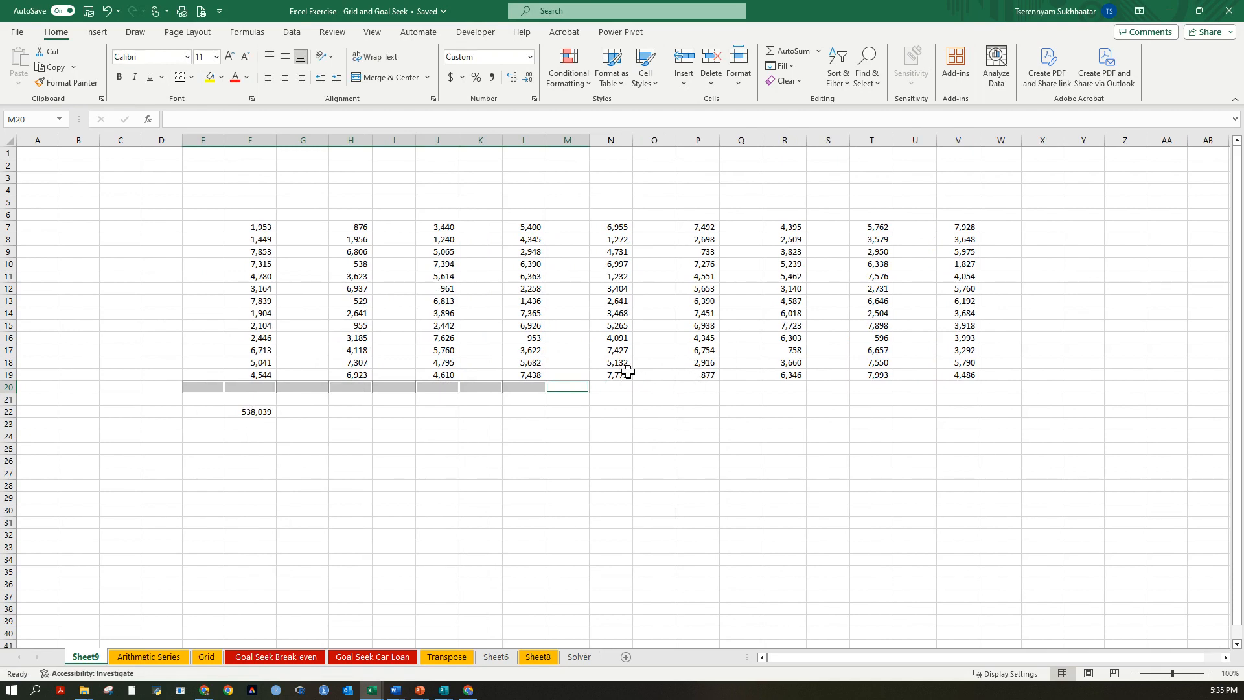
pyautogui.click(303, 227)
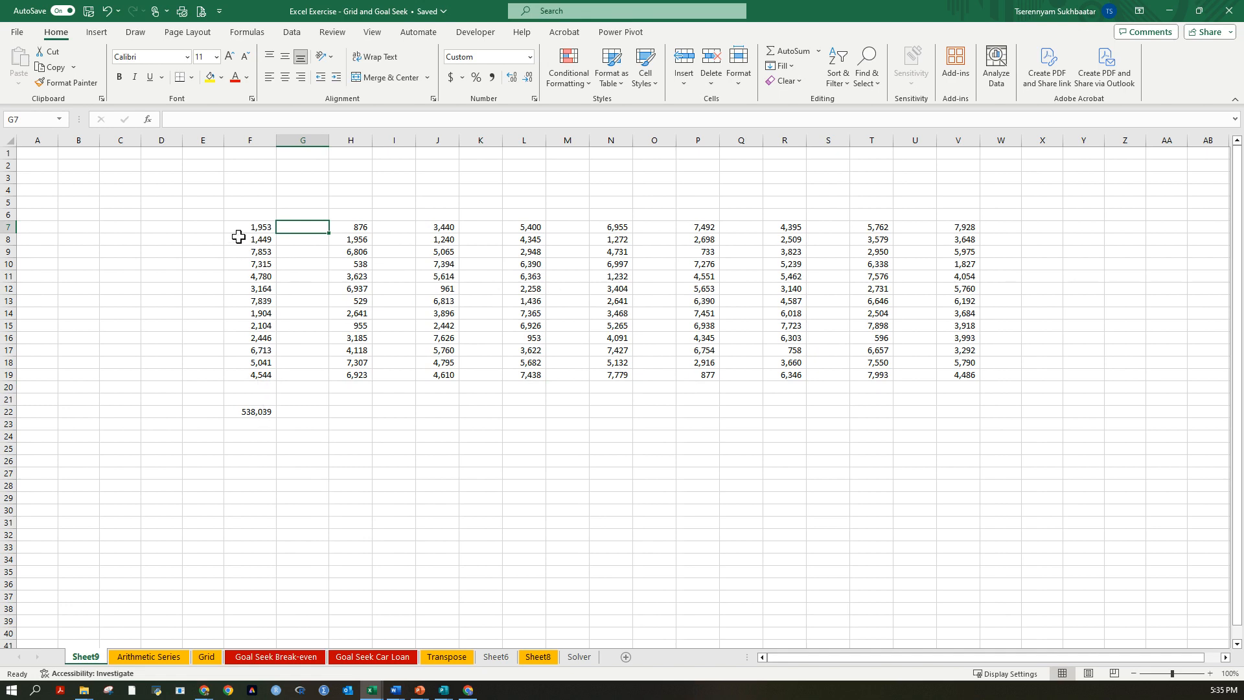
# Total the first data column in F20 with a SUM of F7:F19.
pyautogui.click(263, 349)
pyautogui.click(265, 387)
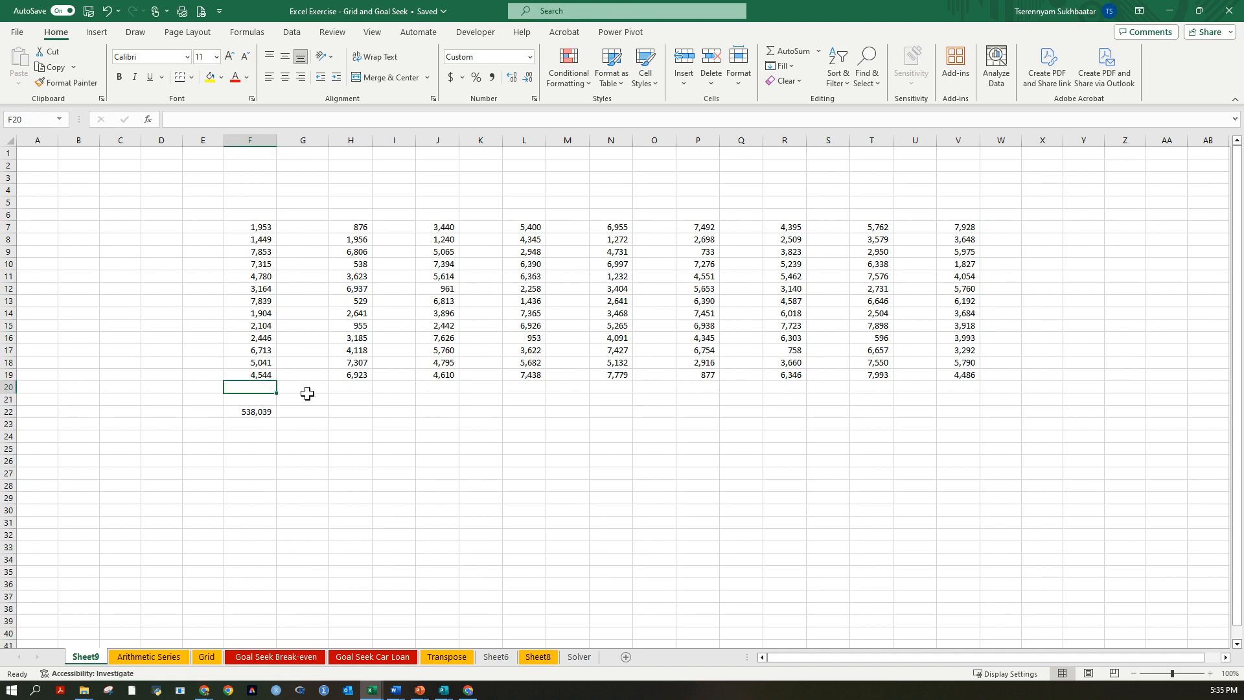
pyautogui.write('=sum')
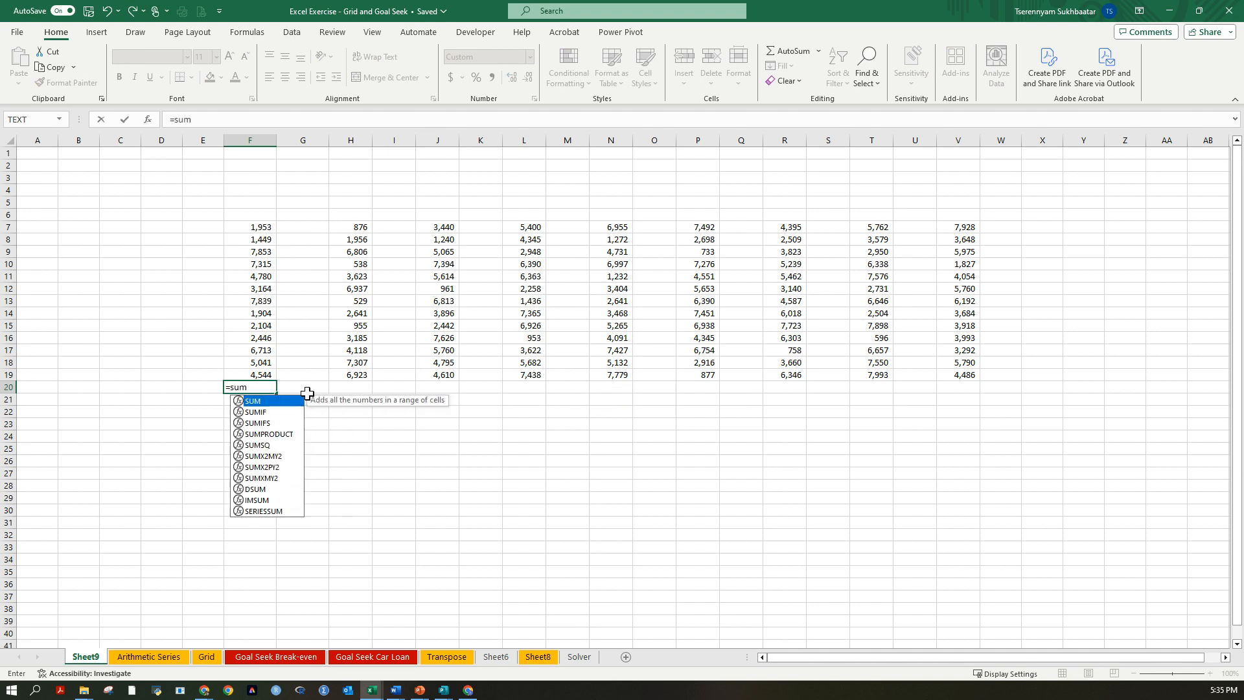
pyautogui.write('(')
pyautogui.press('Up')
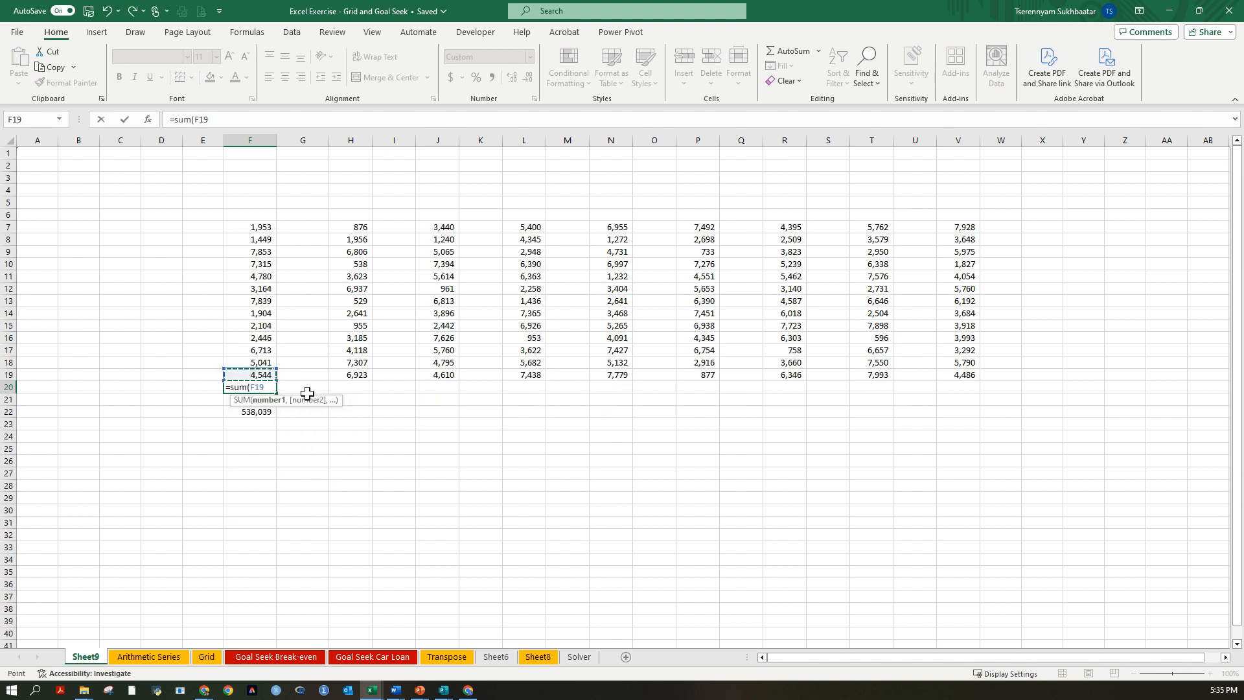
pyautogui.hotkey('shift', 'Up')
pyautogui.hotkey('shift', 'Up')
pyautogui.hotkey('ctrl', 'shift', 'Up')
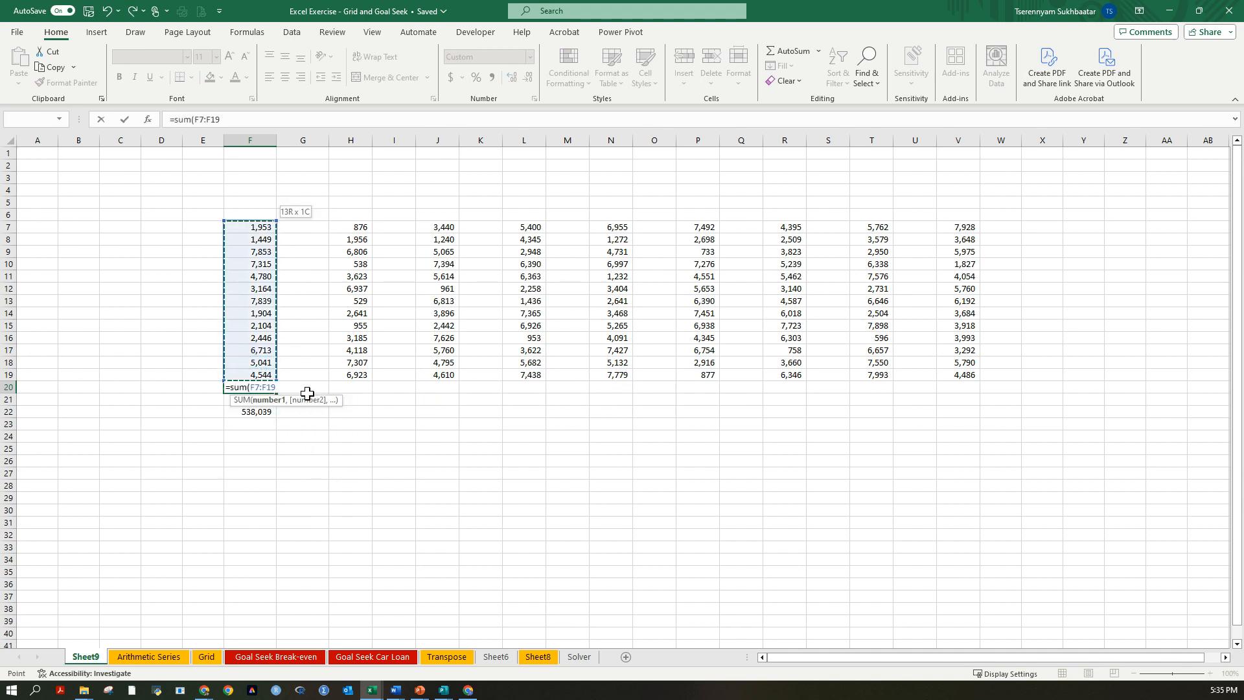
pyautogui.hotkey('ctrl', 'Return')
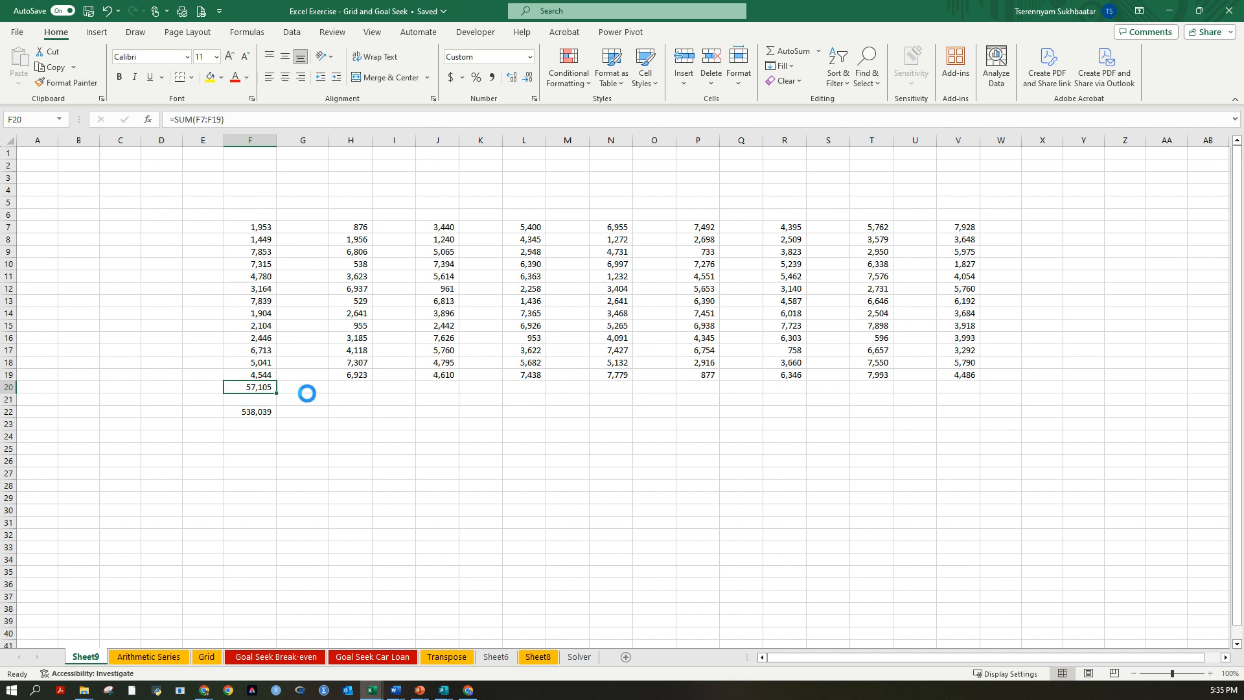
# Fill the F20 total formula across row 20 to column V.
pyautogui.hotkey('ctrl', 'c')
pyautogui.click(351, 388)
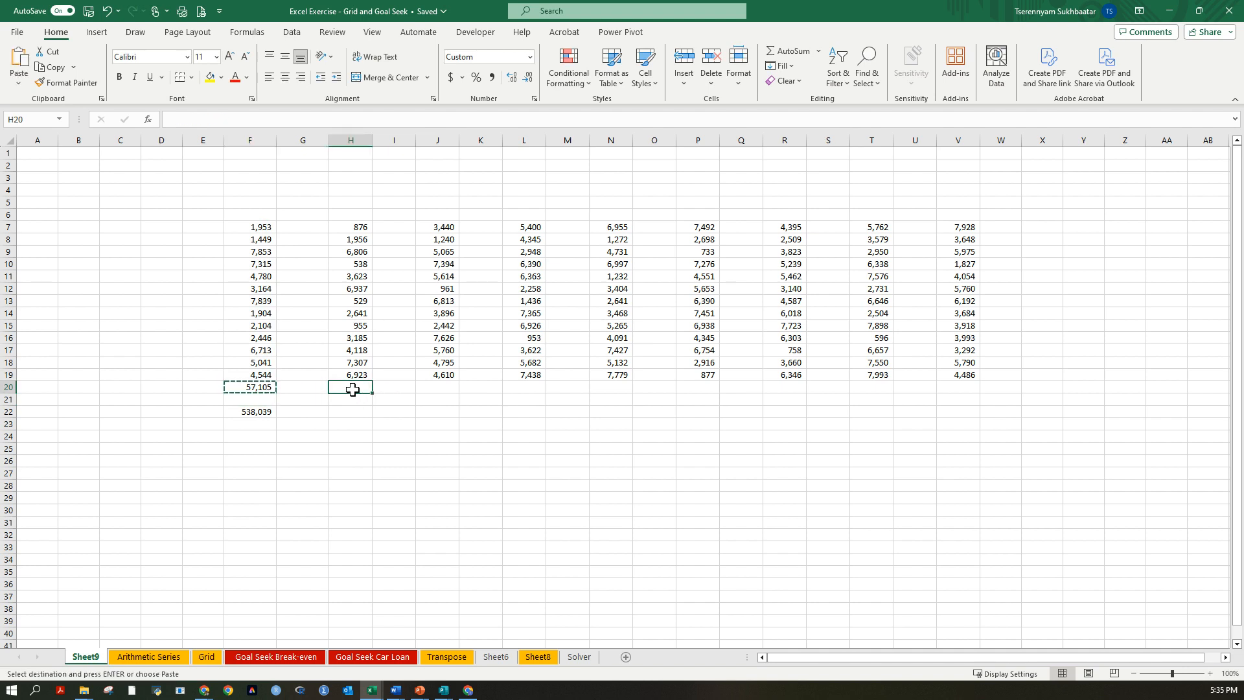
pyautogui.click(262, 388)
pyautogui.moveTo(277, 393); pyautogui.dragTo(972, 404)
pyautogui.click(960, 424)
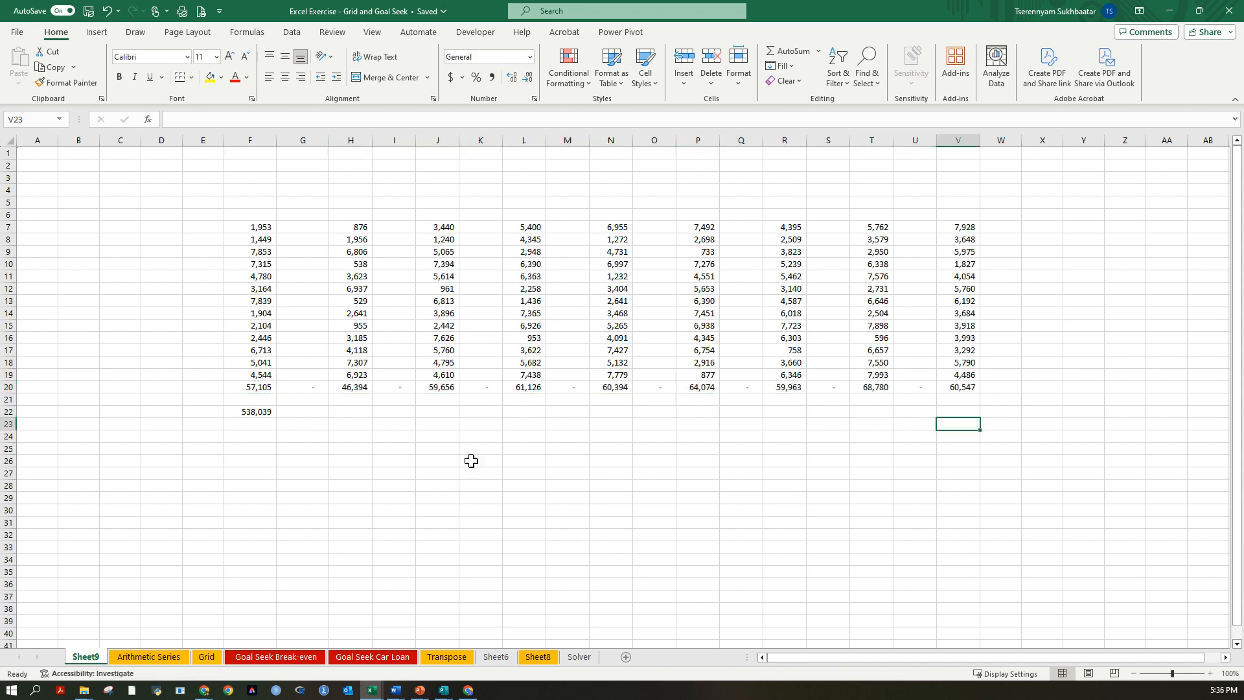
# Enter the headings Percent in G6 and Amount in F6 above the first data column and its adjacent blank column.
pyautogui.click(293, 229)
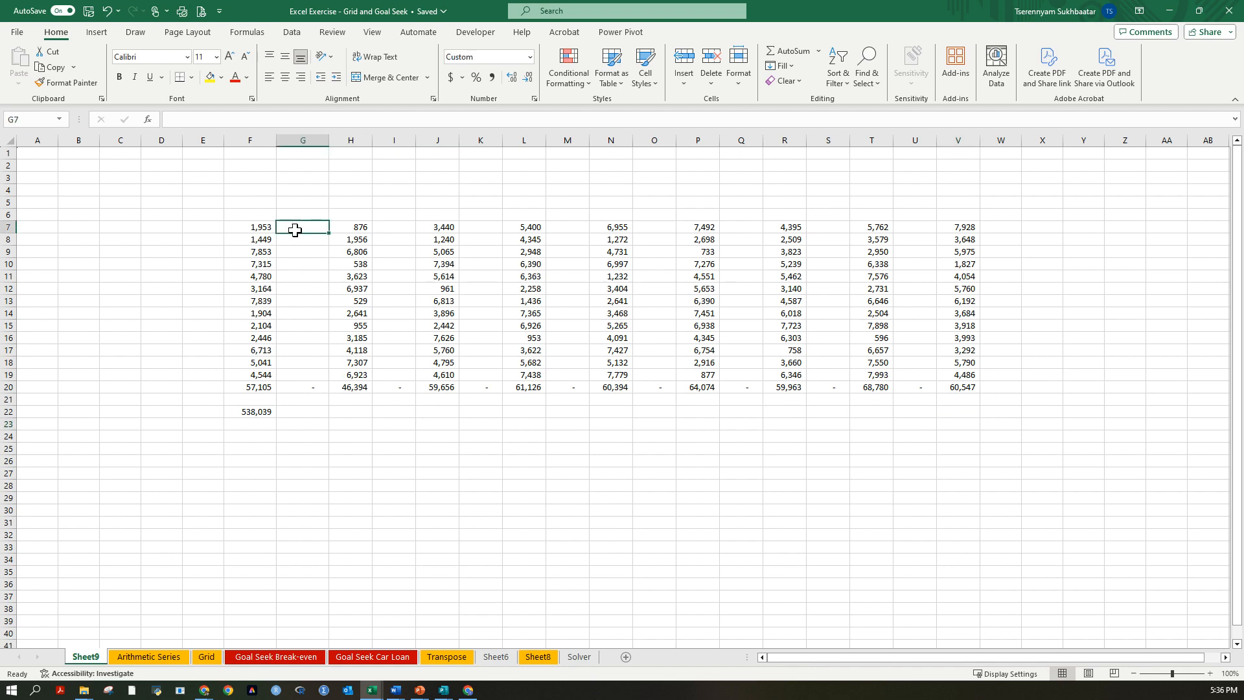
pyautogui.press('Up')
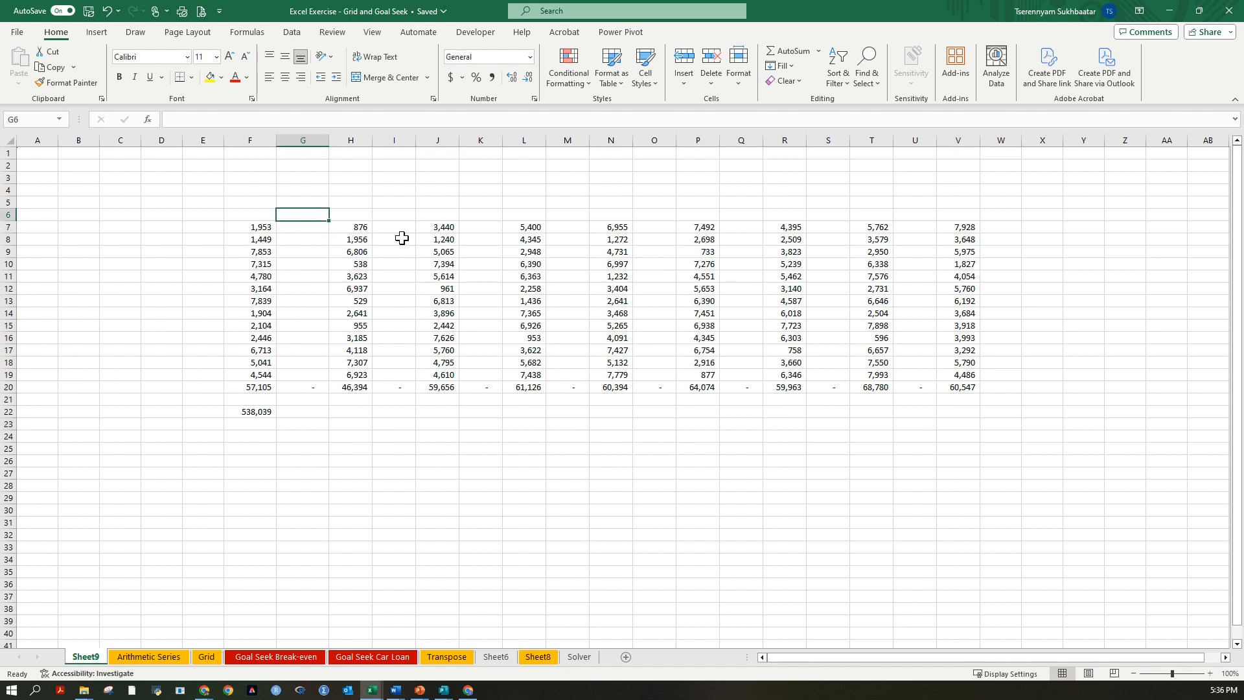
pyautogui.write('Percent')
pyautogui.press('Return')
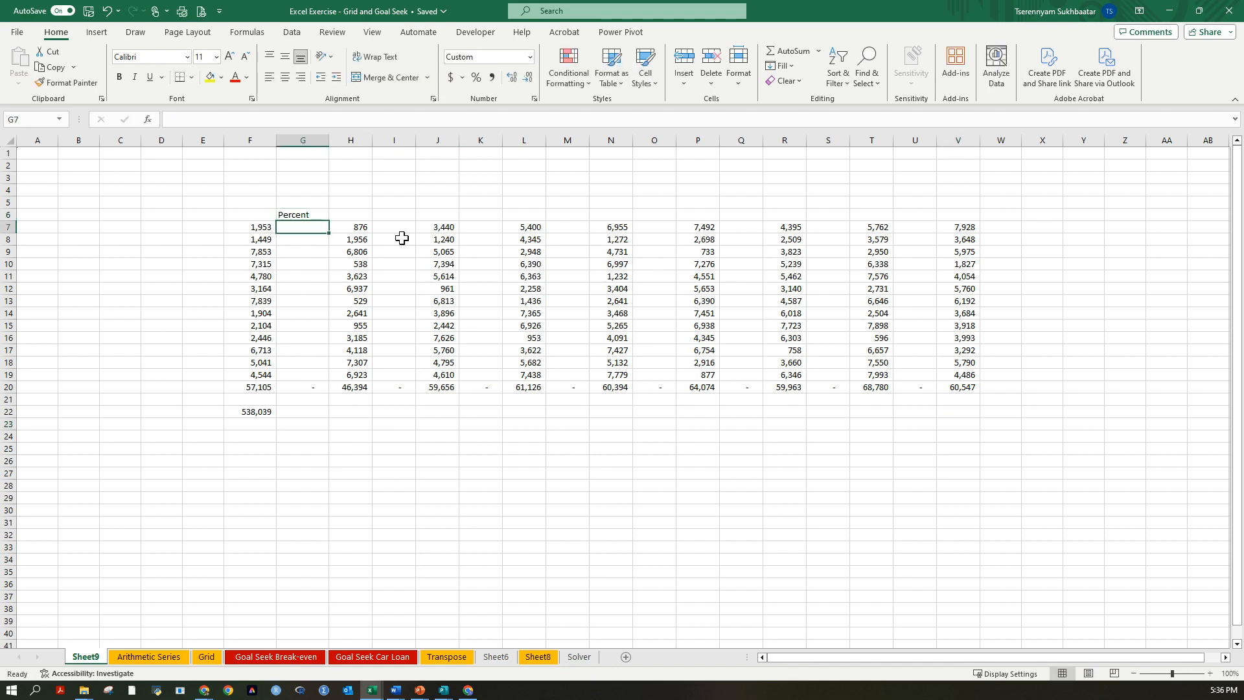
pyautogui.press('Left')
pyautogui.press('Left')
pyautogui.press('Up')
pyautogui.press('Right')
pyautogui.write('Am')
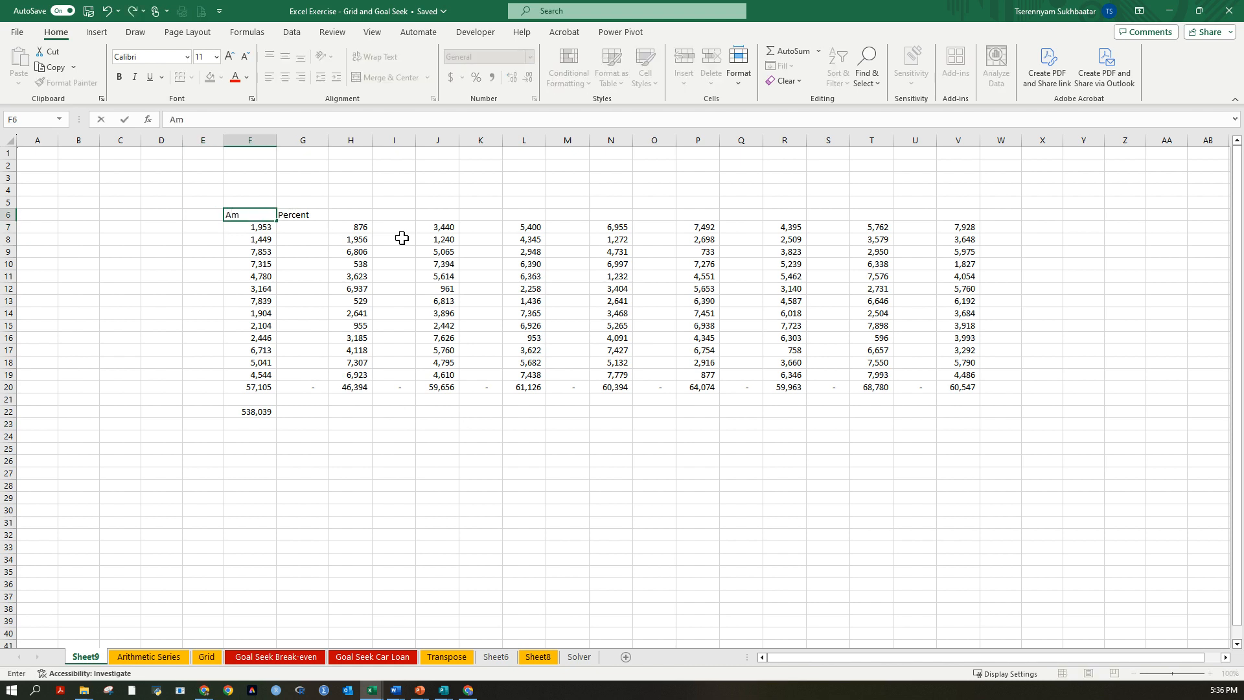
pyautogui.write('ount')
pyautogui.press('Return')
# Calculate the first amount's share of its column total in G7 with the formula =F7/F20.
pyautogui.press('Right')
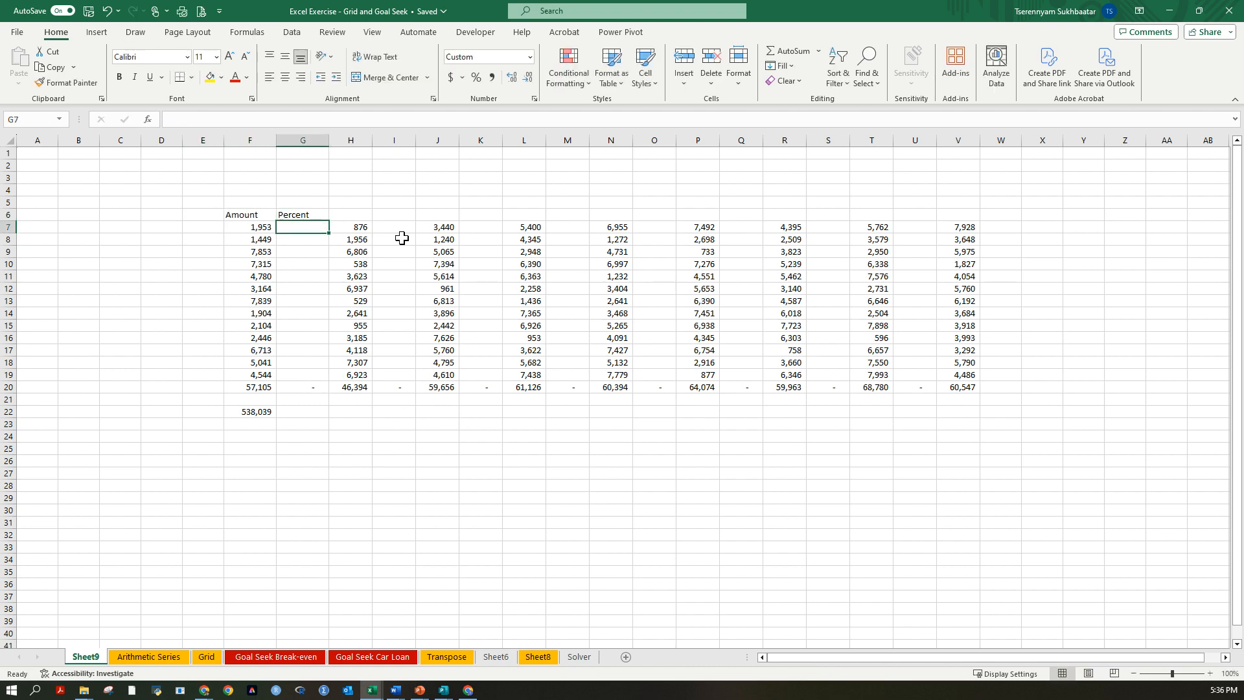
pyautogui.write('=')
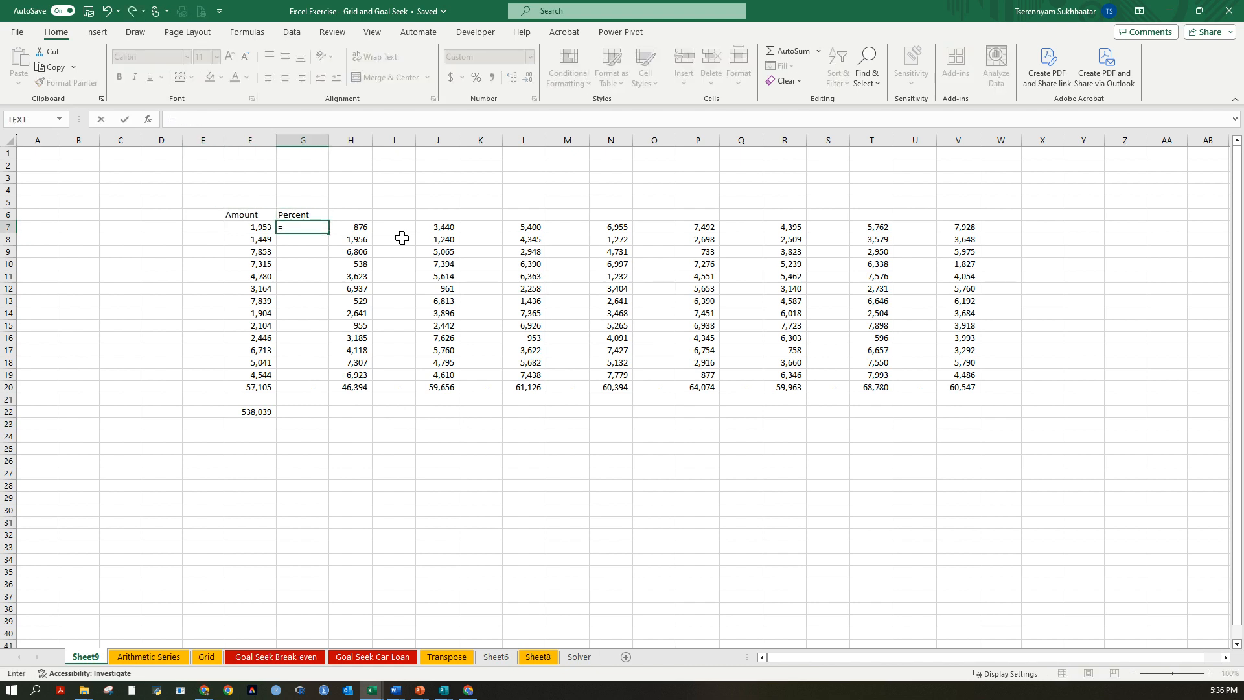
pyautogui.press('Left')
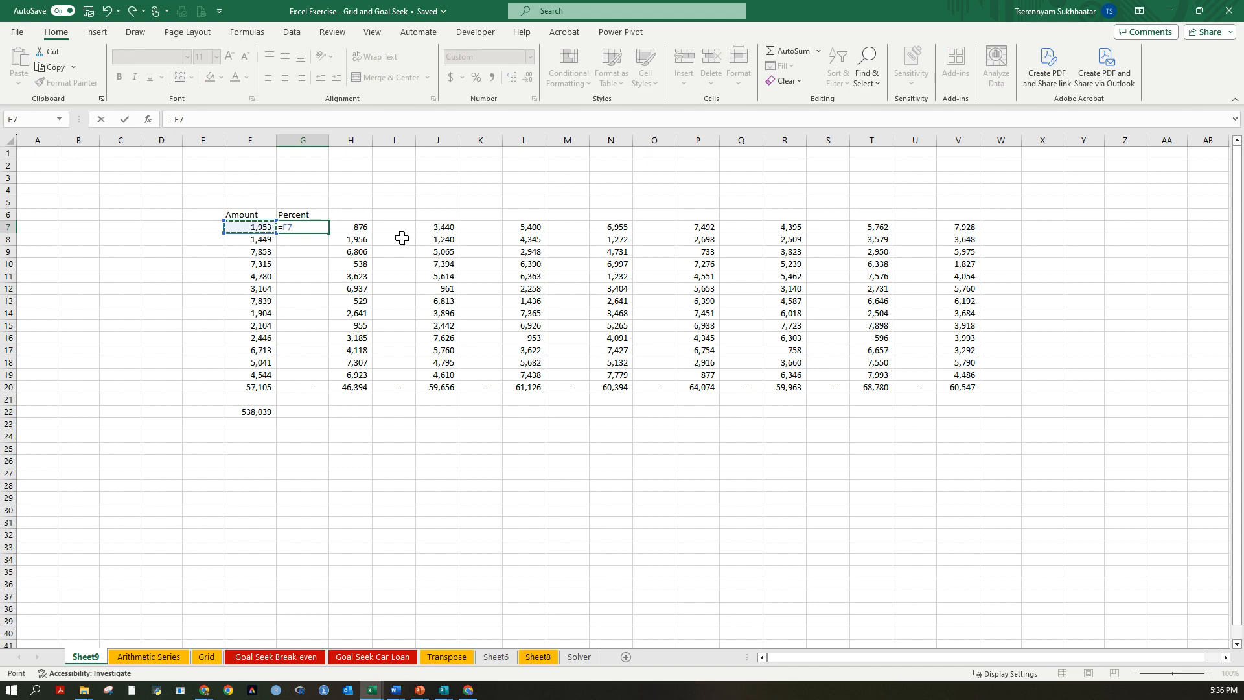
pyautogui.write('/')
pyautogui.press('Down')
pyautogui.press('Down')
pyautogui.press('Down')
pyautogui.press('Down')
pyautogui.press('Down')
pyautogui.press('Down')
pyautogui.press('Down')
pyautogui.press('Down')
pyautogui.press('Down')
pyautogui.press('Down')
pyautogui.press('Down')
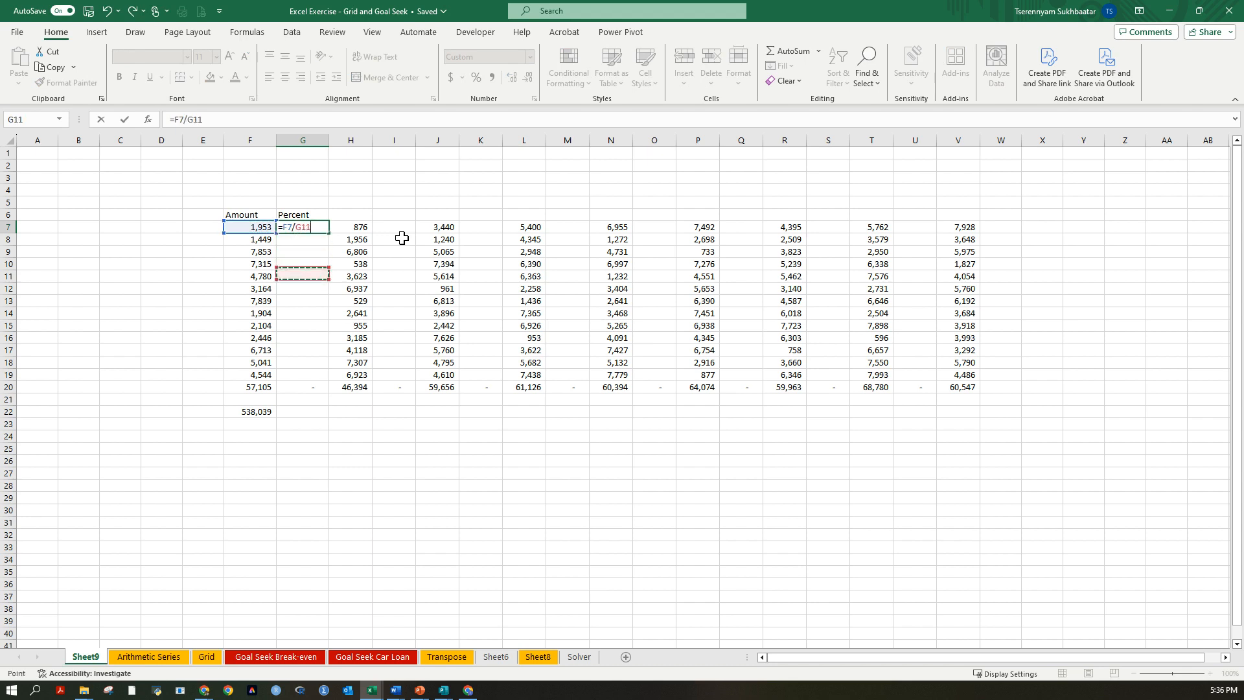
pyautogui.press('Down')
pyautogui.press('Down')
pyautogui.press('Left')
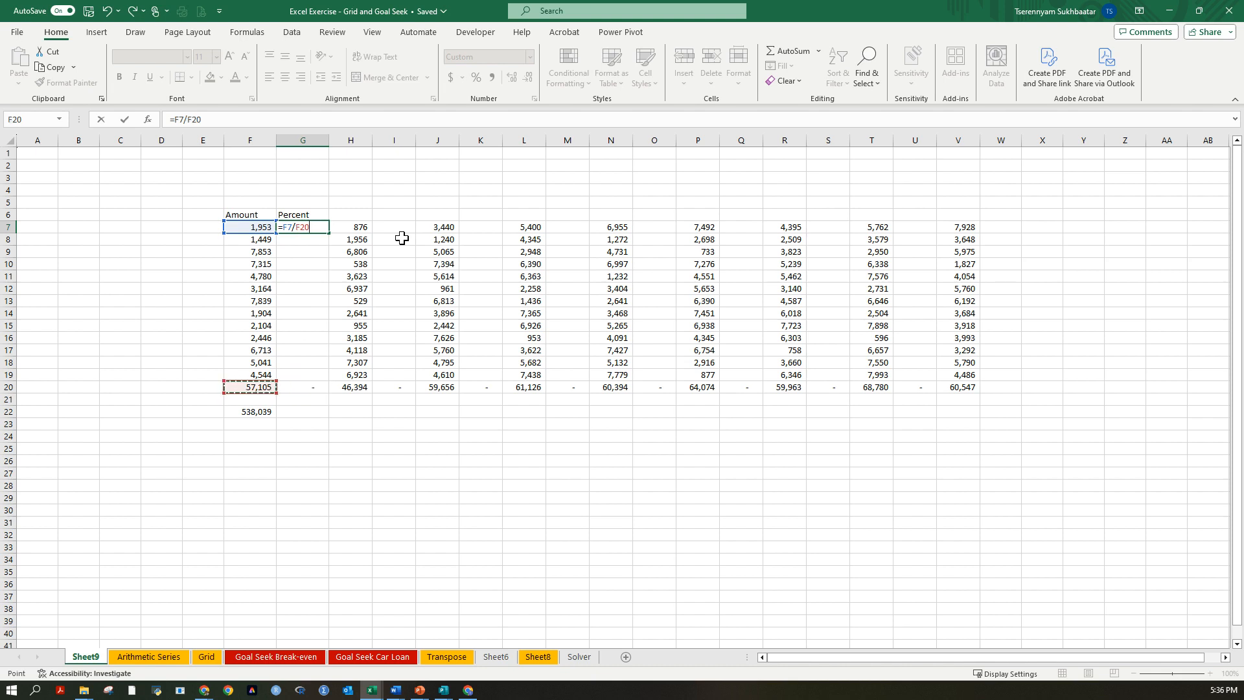
pyautogui.hotkey('ctrl', 'Return')
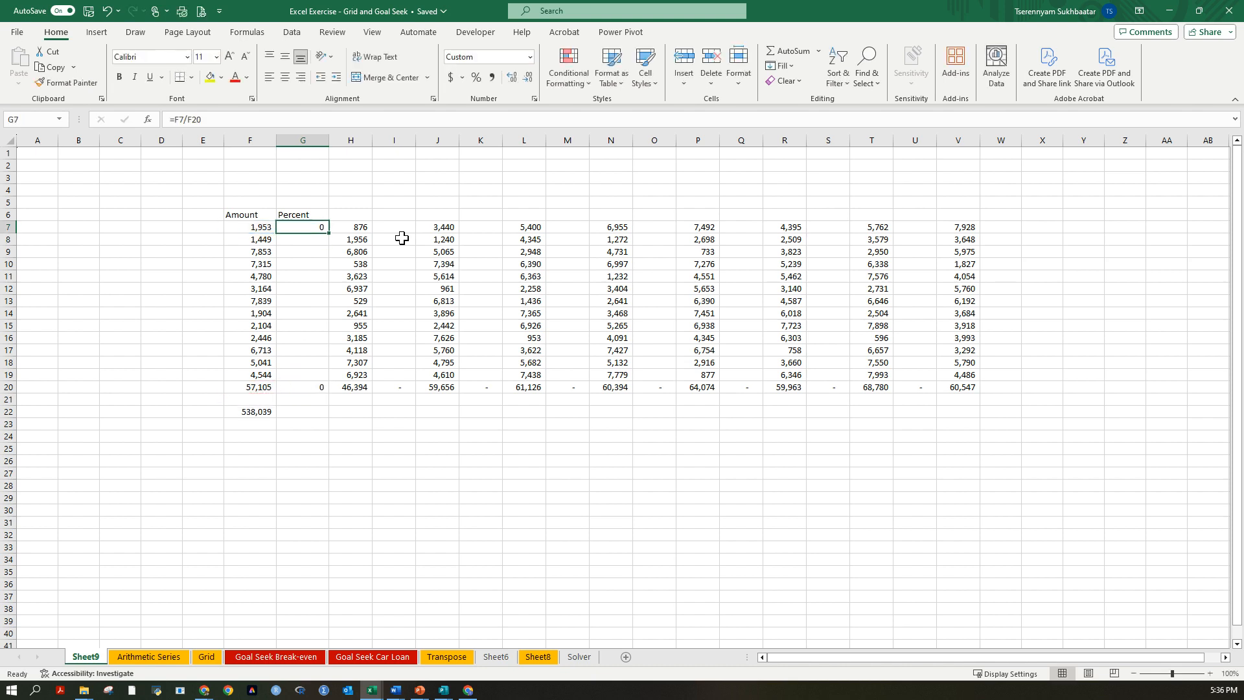
# Lock the total's row in the G7 formula as =F7/F$20 and fill it down to G20.
pyautogui.press('F2')
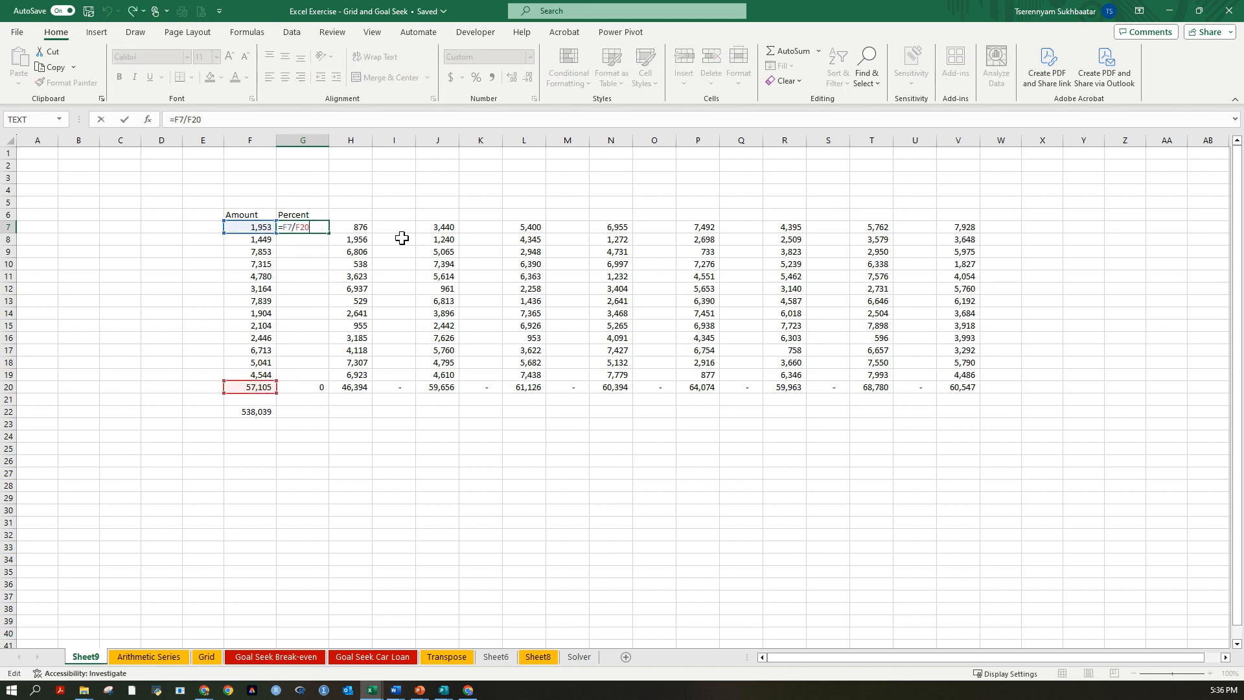
pyautogui.press('F4')
pyautogui.press('BackSpace')
pyautogui.hotkey('ctrl', 'Return')
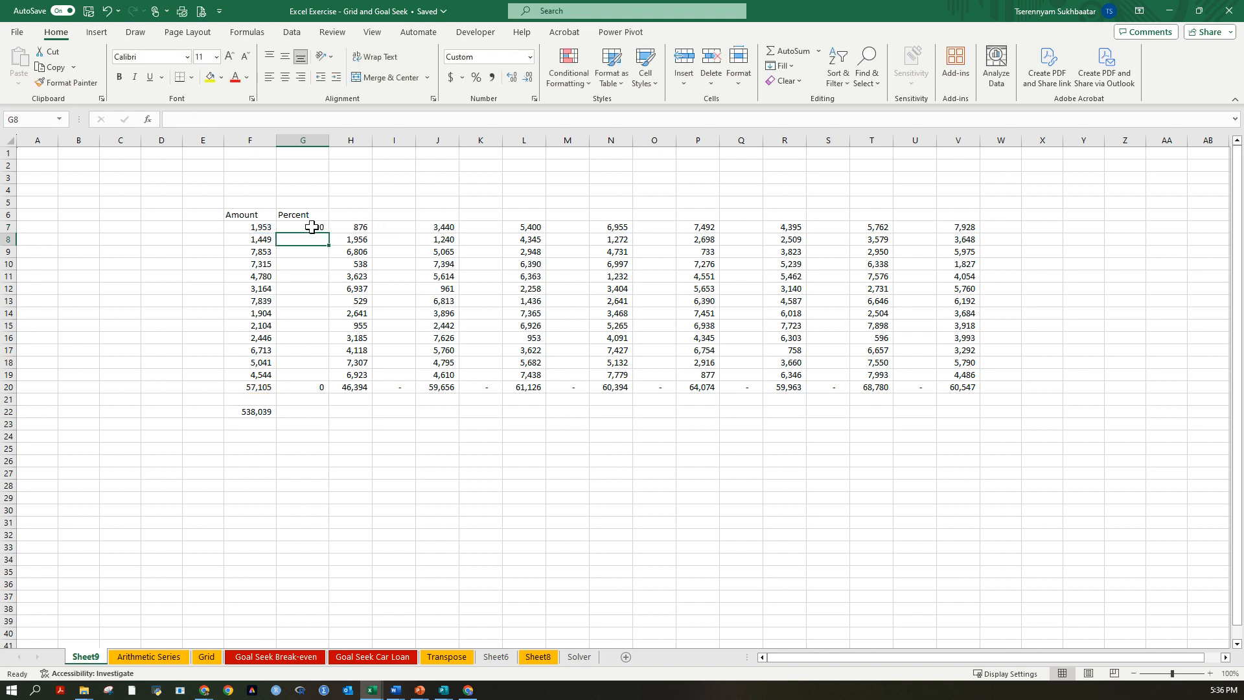
pyautogui.moveTo(329, 237); pyautogui.dragTo(329, 392)
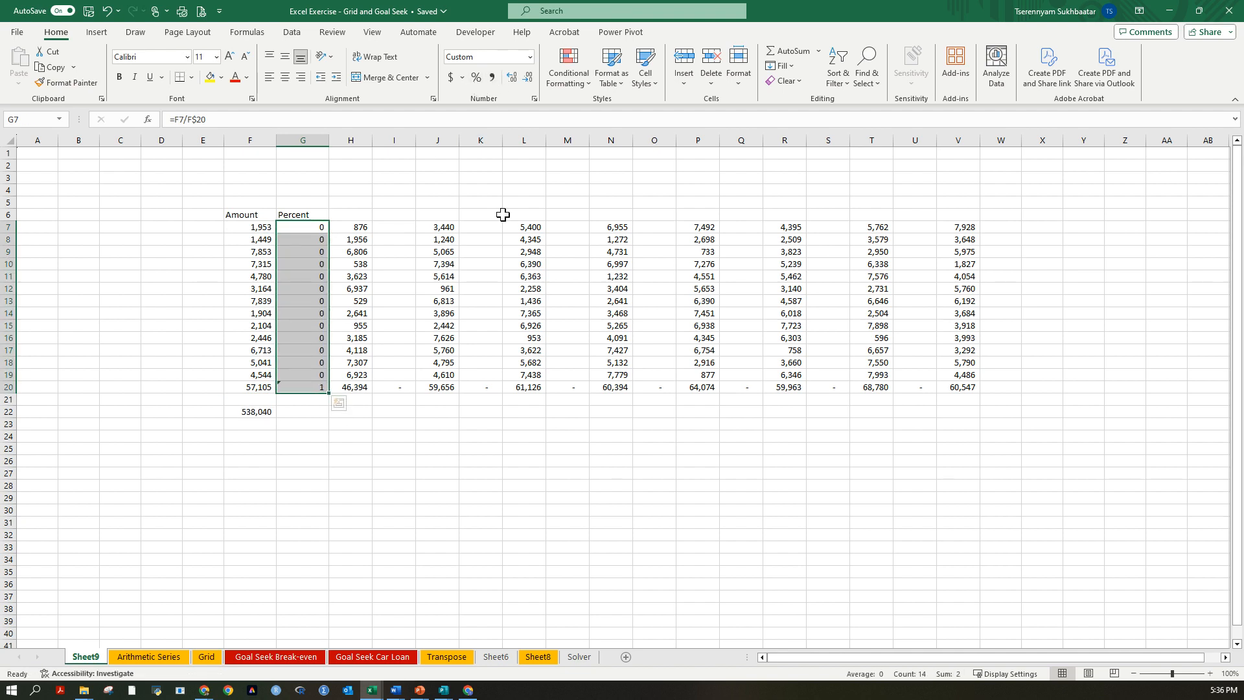
# Format G7:G20 as percentages with two decimal places.
pyautogui.hotkey('ctrl', 'shift', '5')
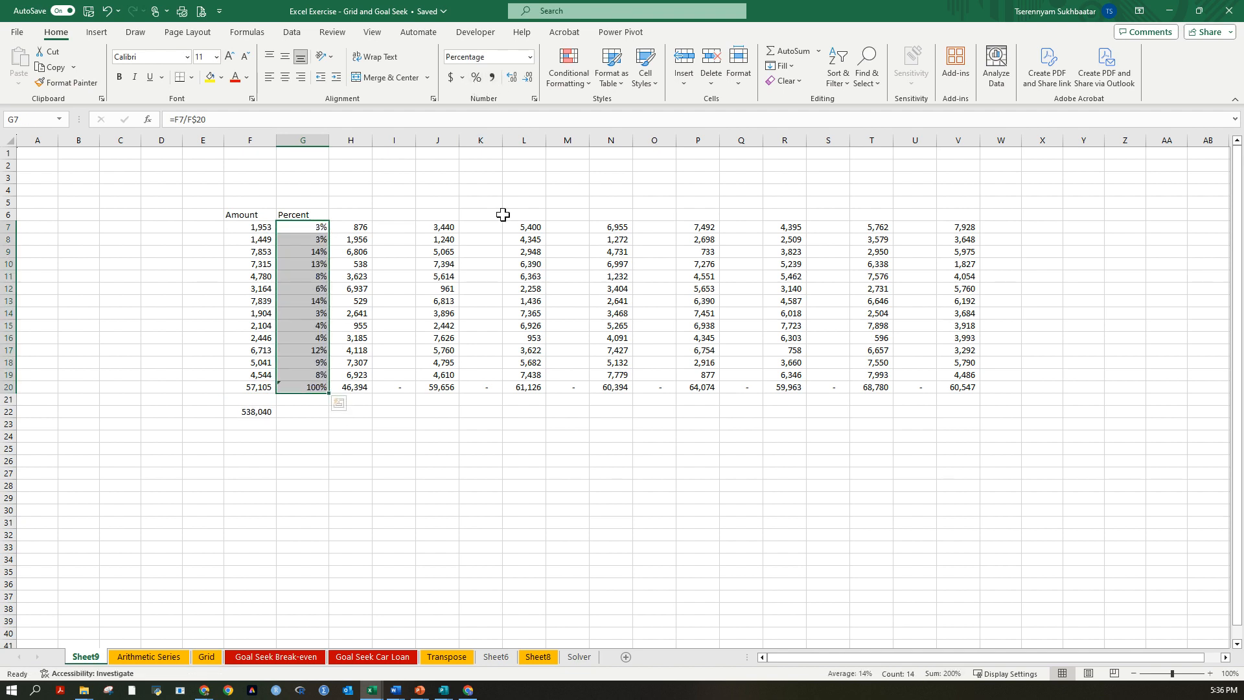
pyautogui.click(515, 81)
pyautogui.click(515, 80)
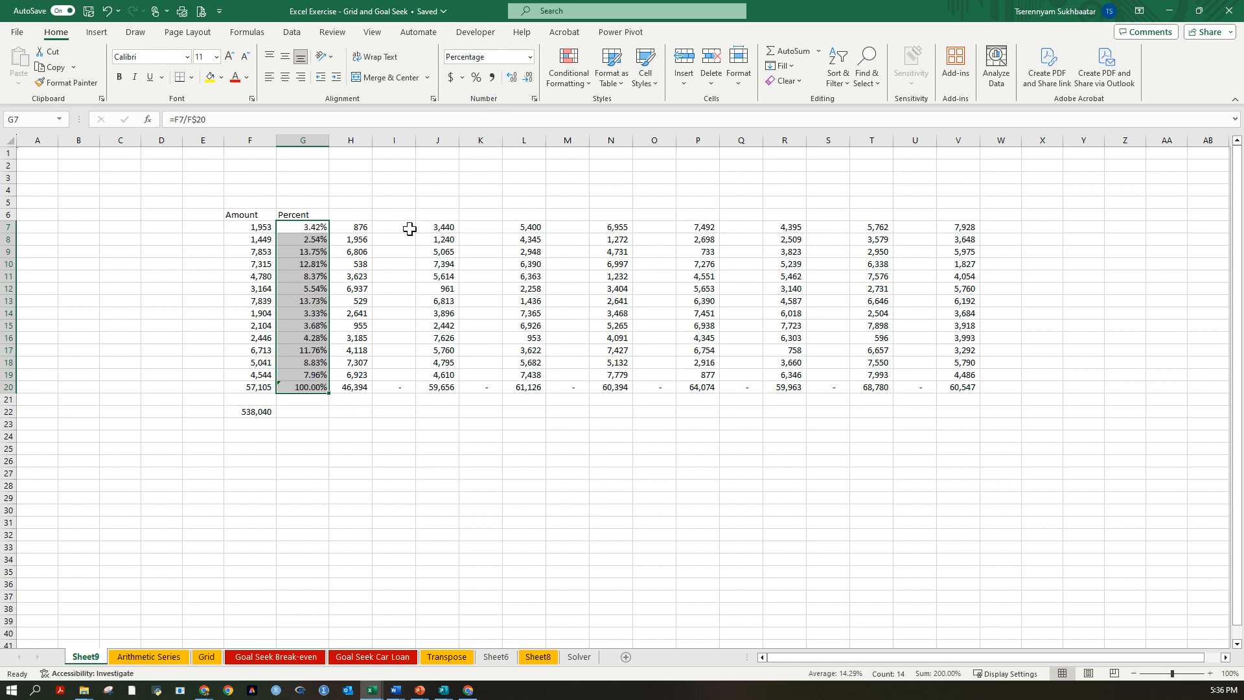
# Check the cell references of the filled percentage formulas in G19 and G15.
pyautogui.click(317, 434)
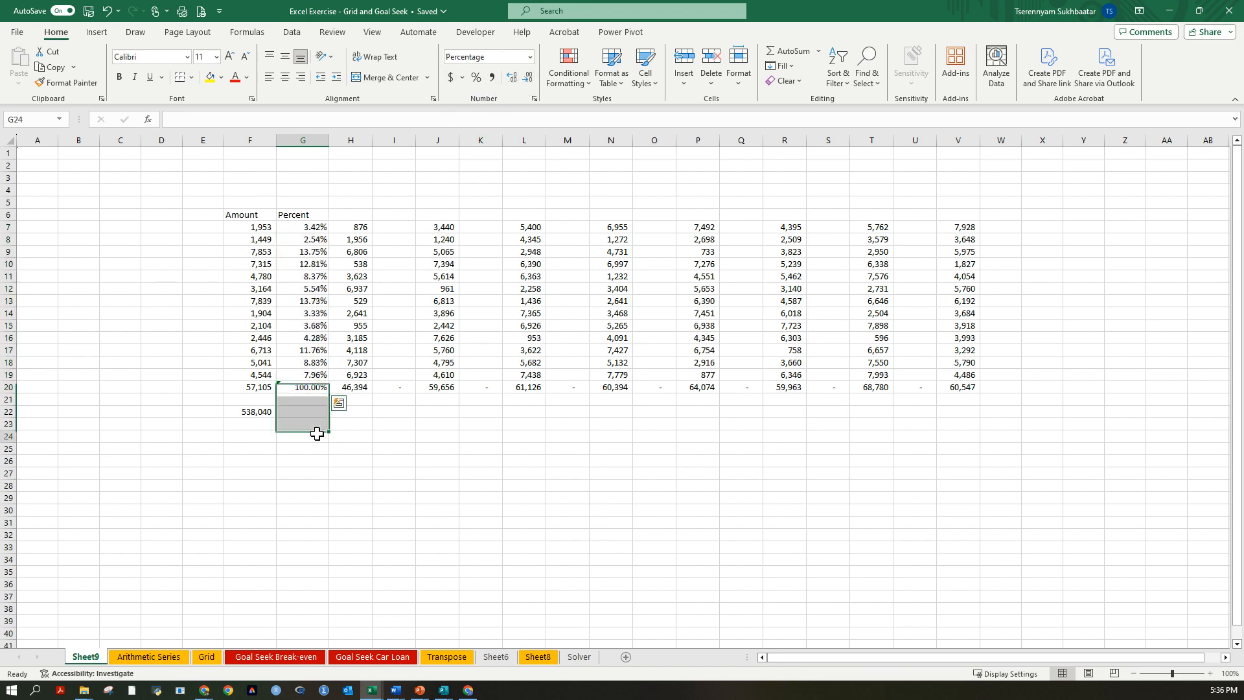
pyautogui.doubleClick(300, 375)
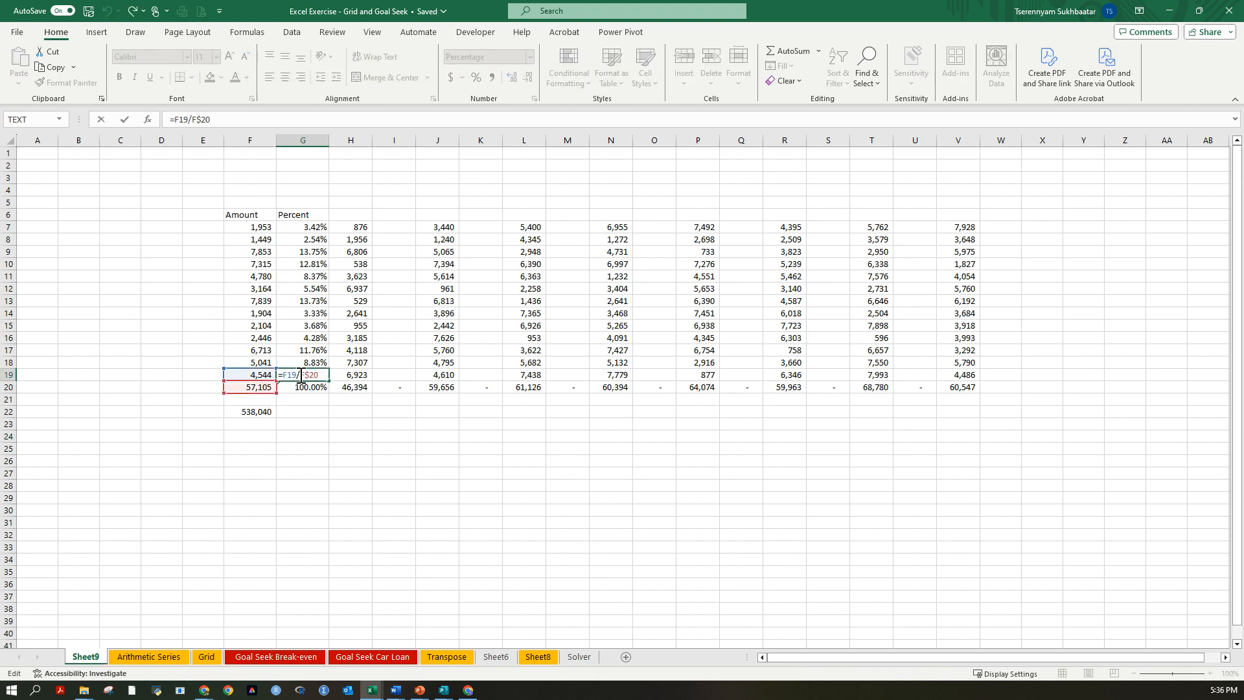
pyautogui.press('Return')
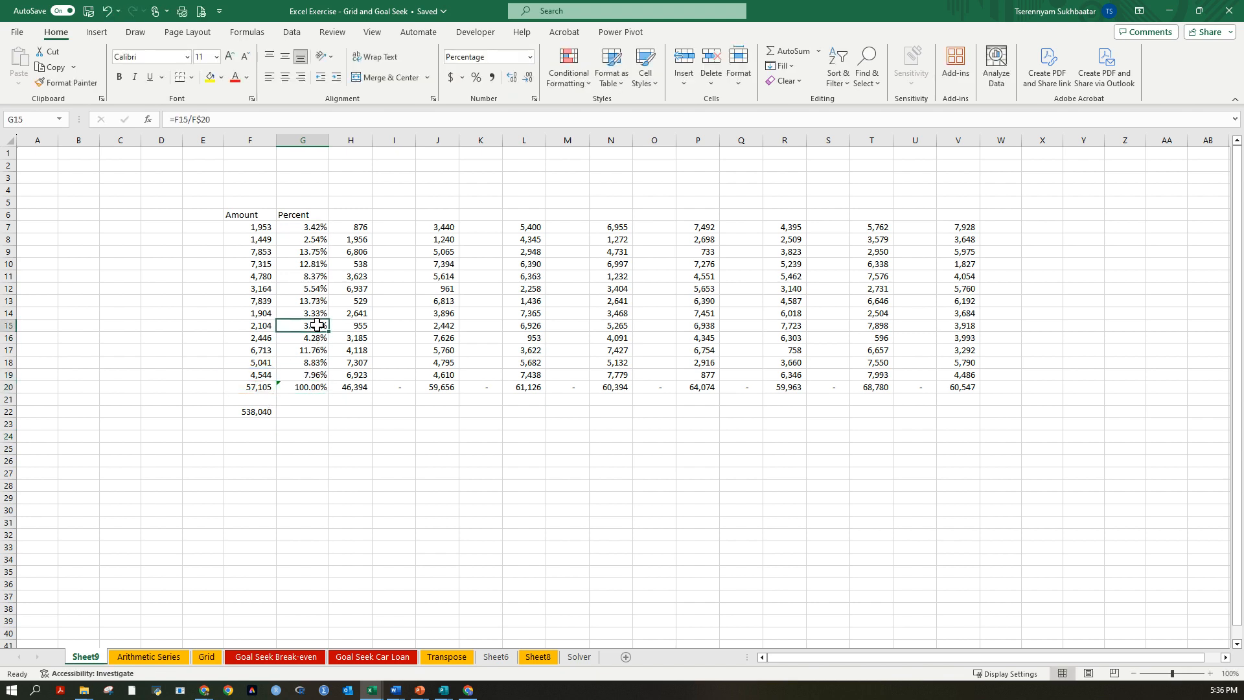
pyautogui.doubleClick(319, 325)
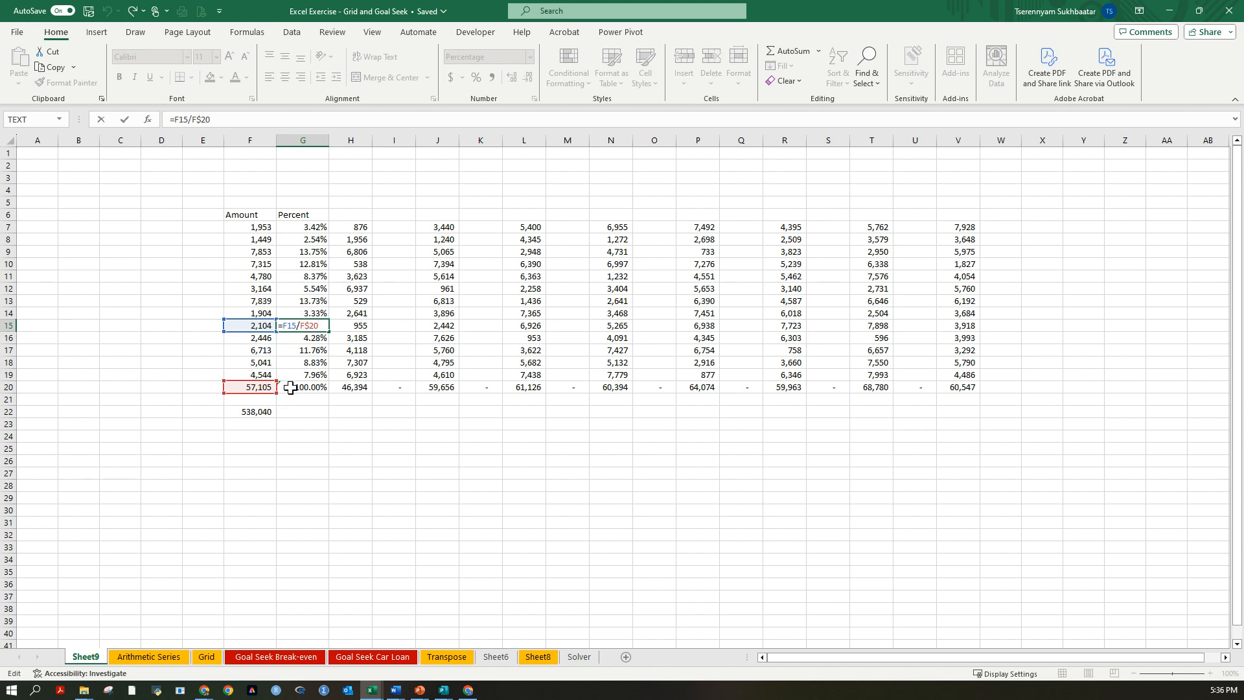
pyautogui.press('Return')
# Copy the Percent column with its heading, G6:G20.
pyautogui.moveTo(302, 216); pyautogui.dragTo(308, 387)
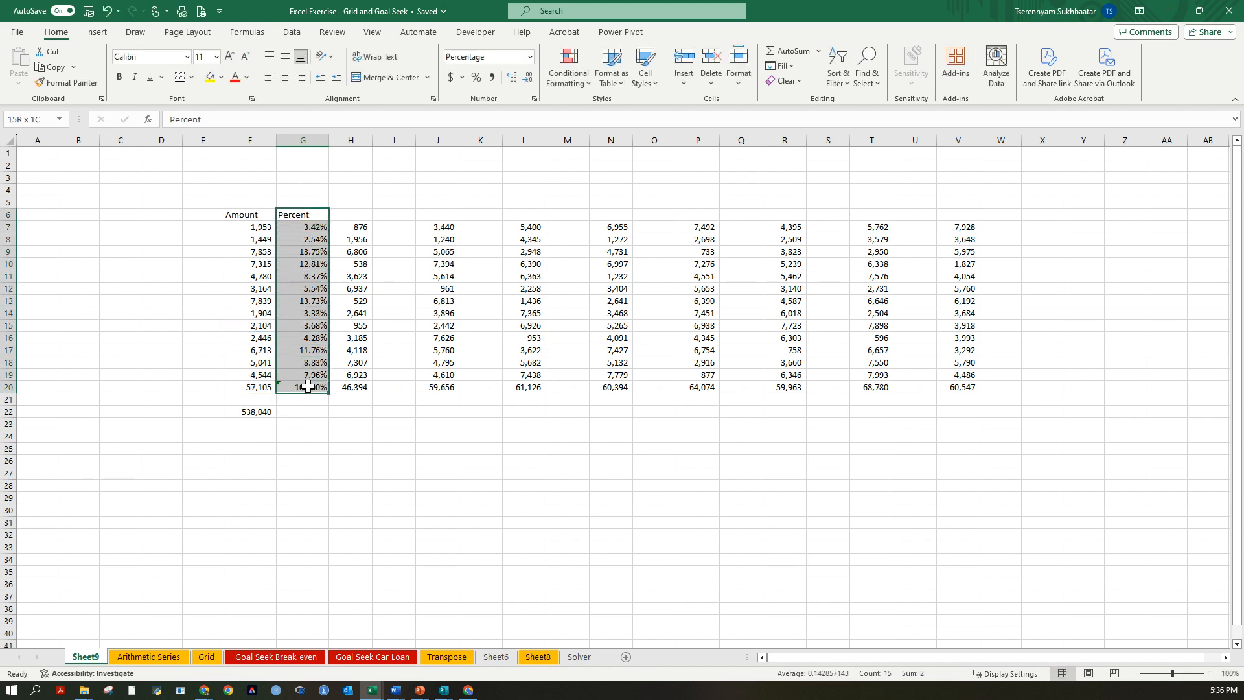
pyautogui.hotkey('ctrl', 'c')
pyautogui.click(393, 213)
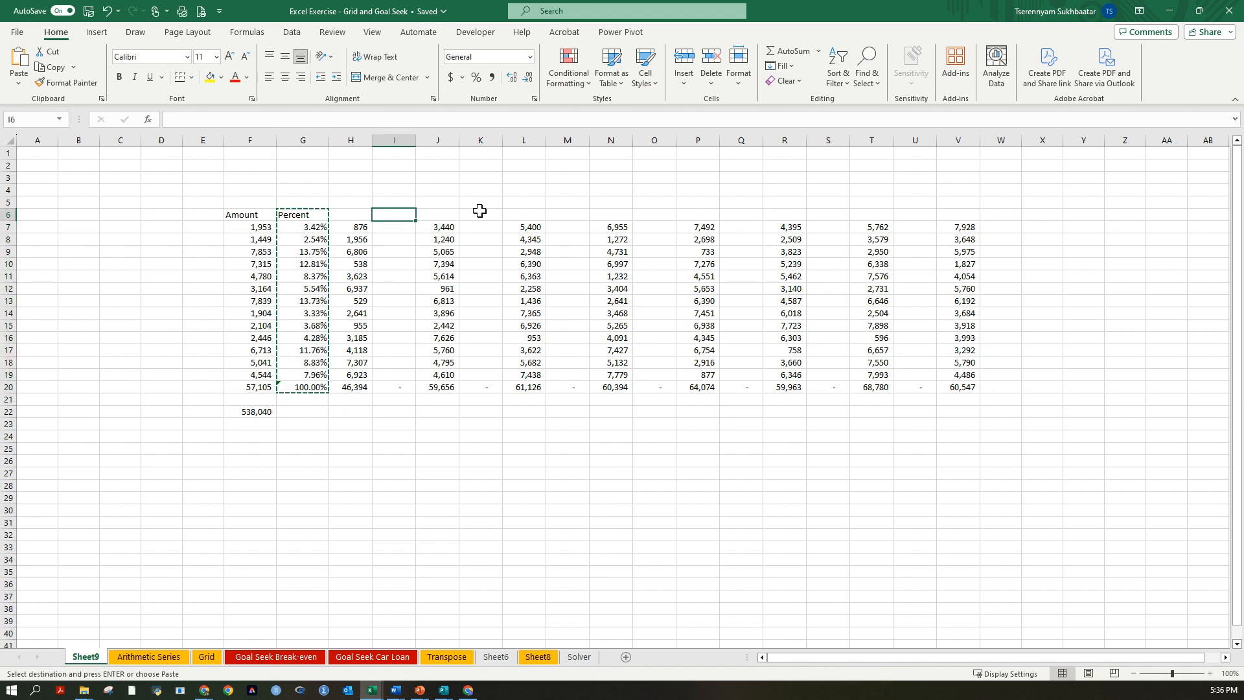
pyautogui.keyDown('ctrl'); pyautogui.click(479, 211); pyautogui.keyUp('ctrl')
pyautogui.keyDown('ctrl'); pyautogui.click(566, 214); pyautogui.keyUp('ctrl')
pyautogui.keyDown('ctrl'); pyautogui.click(667, 214); pyautogui.keyUp('ctrl')
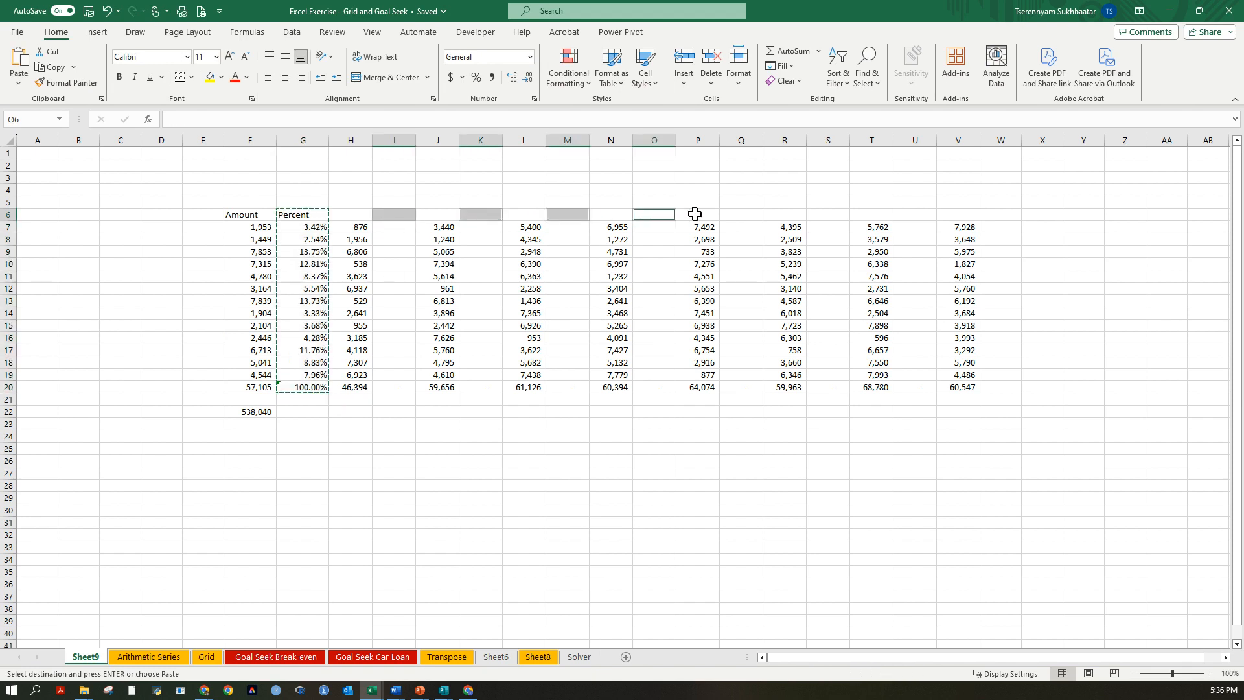
pyautogui.keyDown('ctrl'); pyautogui.click(752, 216); pyautogui.keyUp('ctrl')
pyautogui.keyDown('ctrl'); pyautogui.click(817, 211); pyautogui.keyUp('ctrl')
pyautogui.keyDown('ctrl'); pyautogui.click(869, 213); pyautogui.keyUp('ctrl')
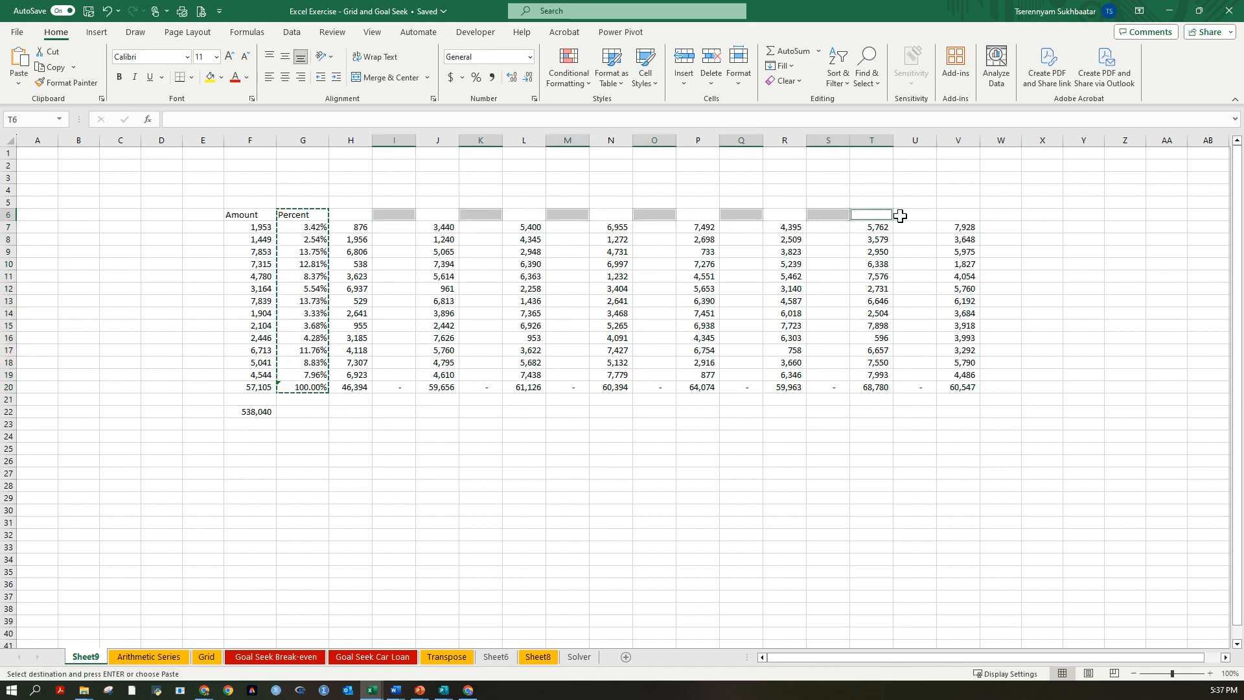
pyautogui.keyDown('ctrl'); pyautogui.click(932, 214); pyautogui.keyUp('ctrl')
pyautogui.click(925, 238)
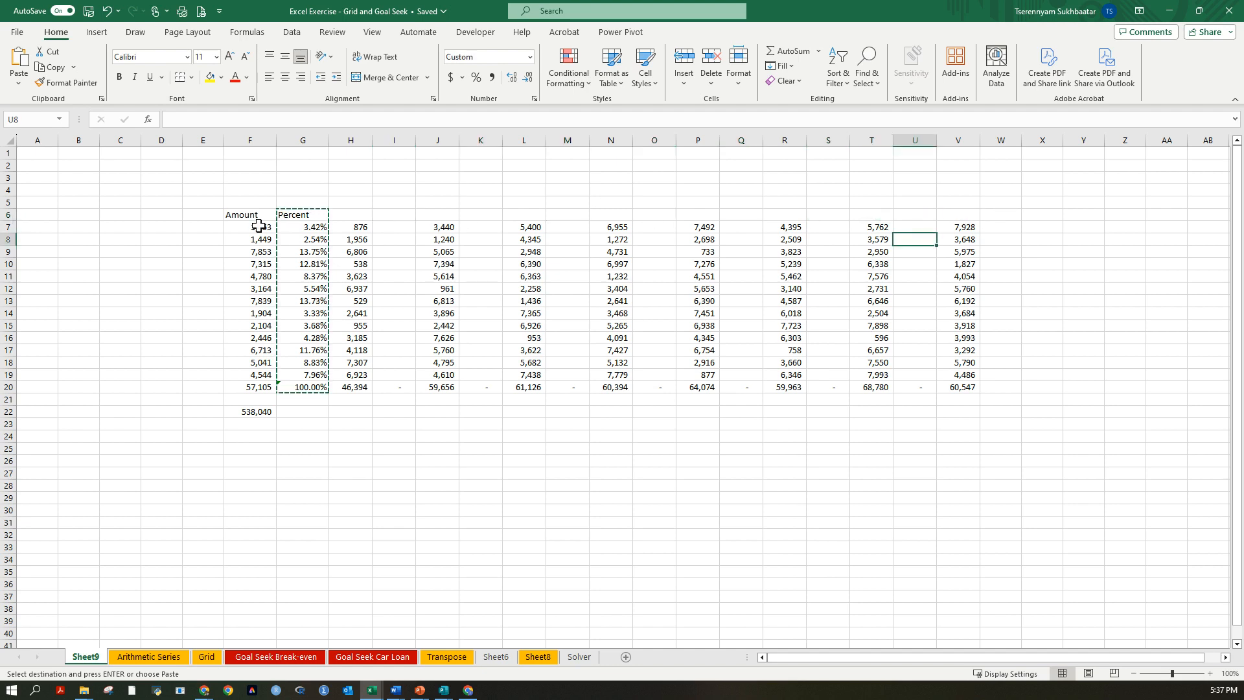
# Paste the copied Percent column at I6, K6, M6, O6, Q6, S6, U6 and W6 at once, beside each data column.
pyautogui.click(401, 215)
pyautogui.keyDown('ctrl'); pyautogui.click(483, 213); pyautogui.keyUp('ctrl')
pyautogui.keyDown('ctrl'); pyautogui.click(569, 214); pyautogui.keyUp('ctrl')
pyautogui.keyDown('ctrl'); pyautogui.click(655, 214); pyautogui.keyUp('ctrl')
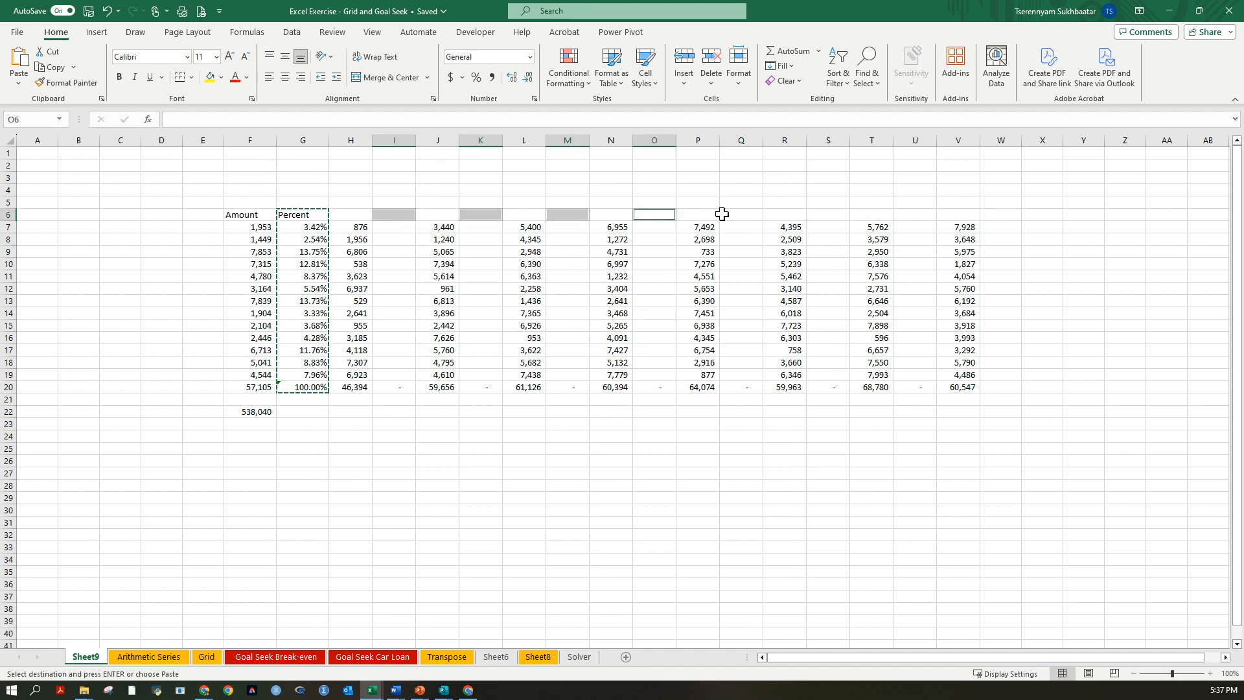
pyautogui.keyDown('ctrl'); pyautogui.click(742, 214); pyautogui.keyUp('ctrl')
pyautogui.keyDown('ctrl'); pyautogui.click(827, 214); pyautogui.keyUp('ctrl')
pyautogui.keyDown('ctrl'); pyautogui.click(910, 213); pyautogui.keyUp('ctrl')
pyautogui.keyDown('ctrl'); pyautogui.click(993, 214); pyautogui.keyUp('ctrl')
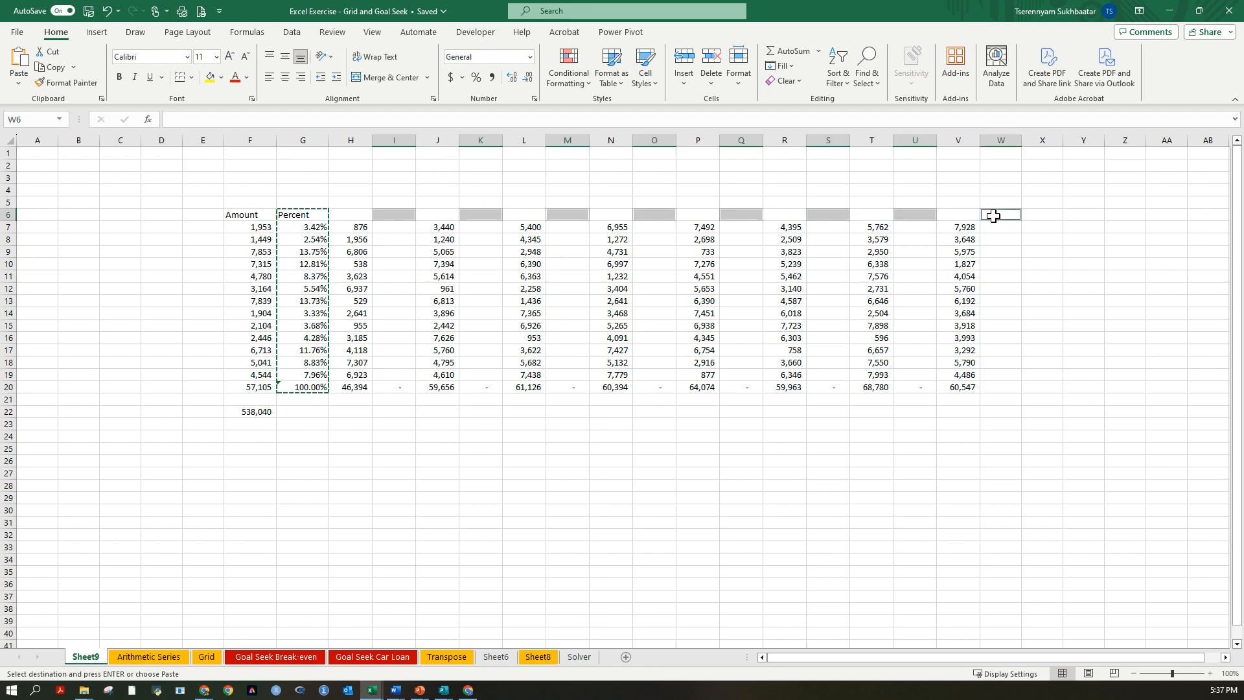
pyautogui.hotkey('ctrl', 'v')
pyautogui.click(621, 536)
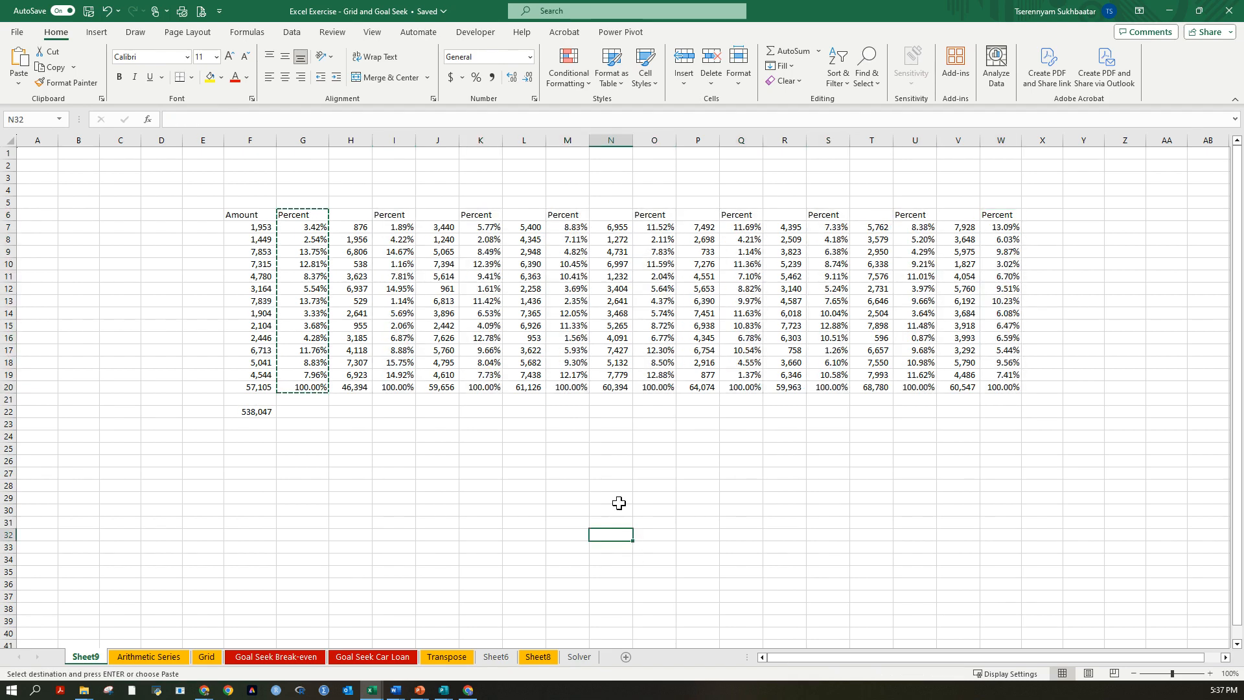
# Examine the pasted percentage formula in M13 to check which amount and total it refers to.
pyautogui.click(569, 316)
pyautogui.hotkey('ctrl', 'Up')
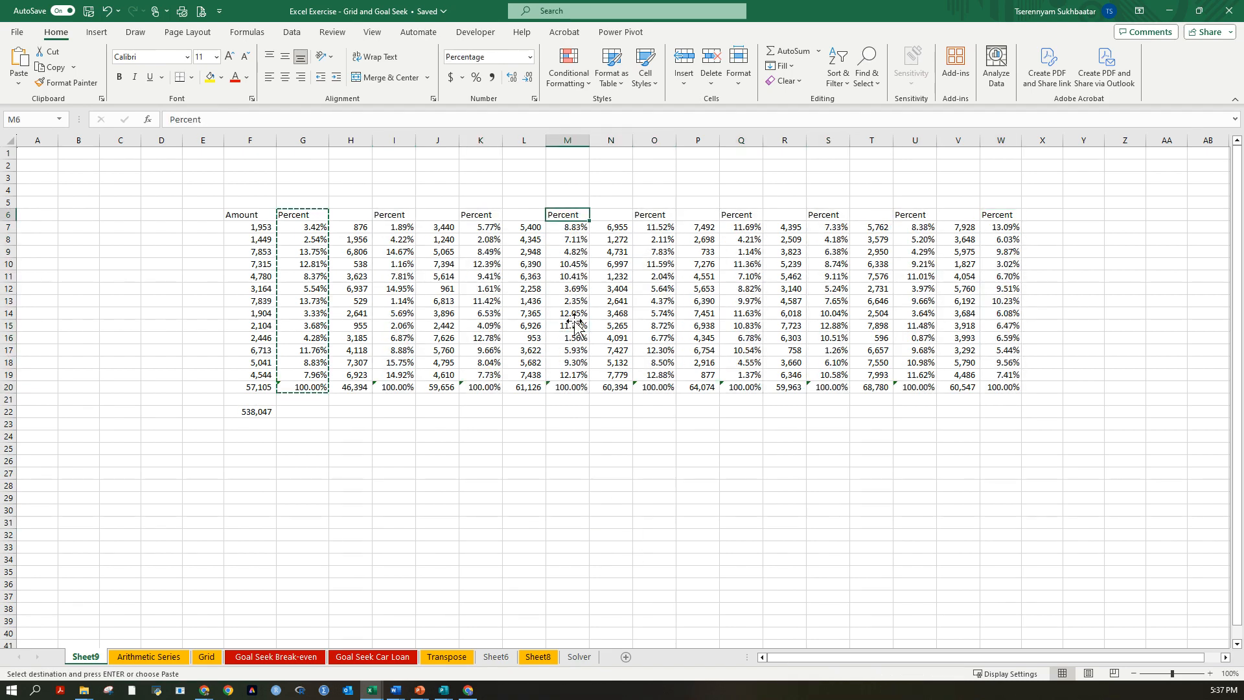
pyautogui.click(569, 316)
pyautogui.hotkey('ctrl', 'Up')
pyautogui.doubleClick(568, 307)
pyautogui.doubleClick(568, 300)
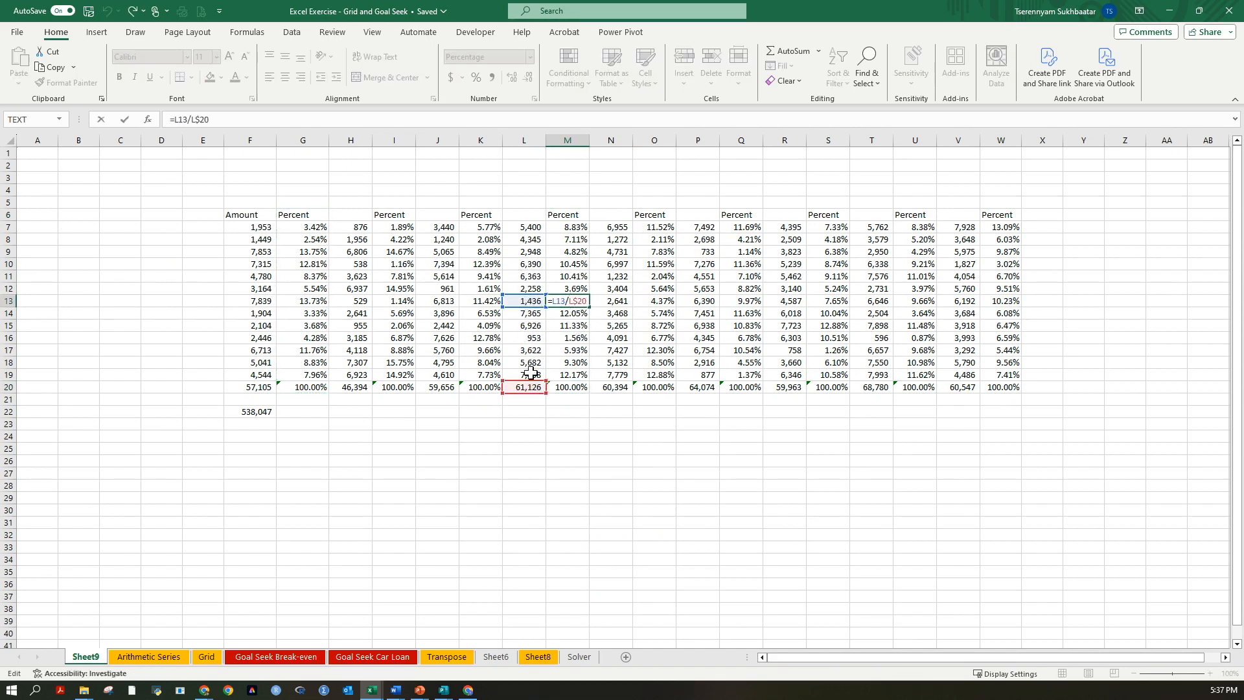
# Bold the headings in F6:W6, with Amount above each data column, and the totals in F20:W20.
pyautogui.moveTo(252, 215); pyautogui.dragTo(1014, 215)
pyautogui.hotkey('ctrl', 'b')
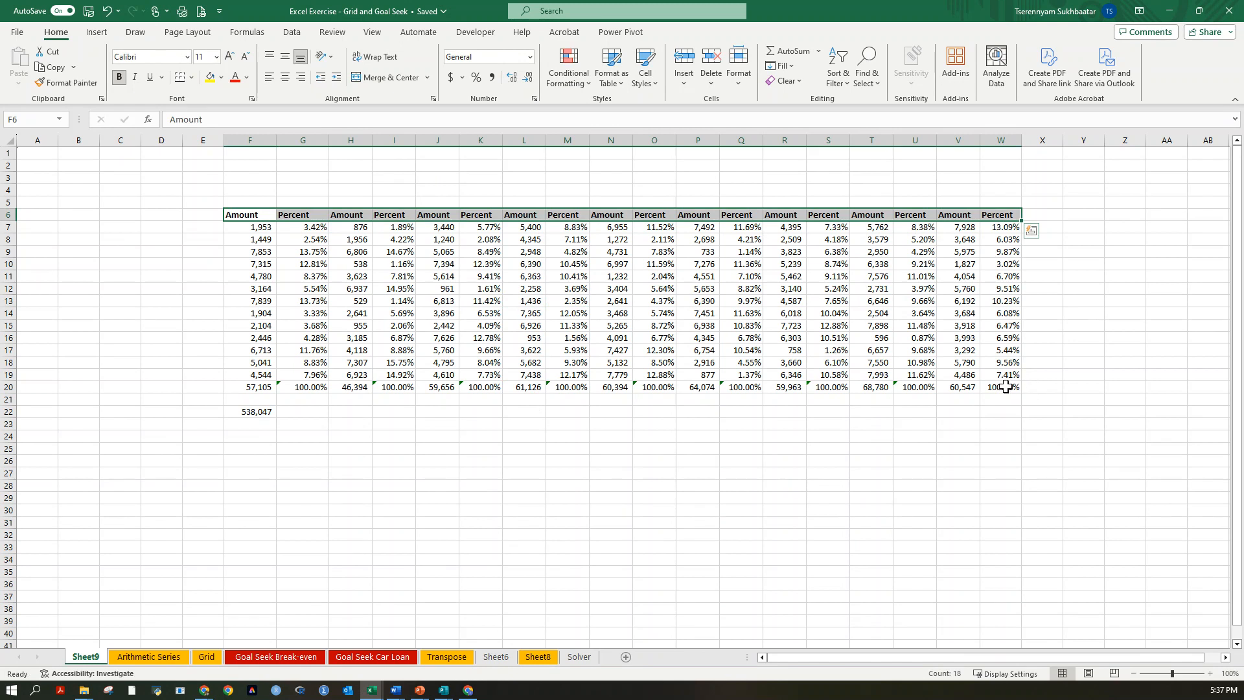
pyautogui.moveTo(1001, 389); pyautogui.dragTo(230, 389)
pyautogui.hotkey('ctrl', 'b')
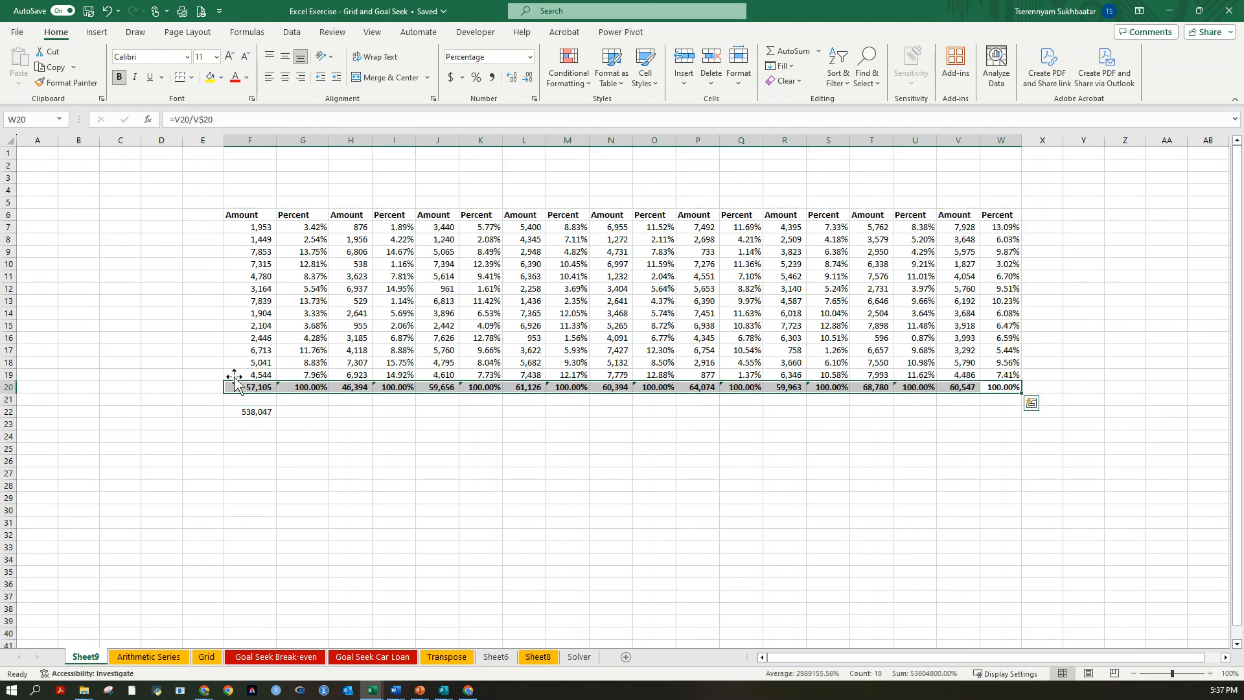
# Highlight the heading row F6:W6 and the total row F20:W20 with a yellow fill.
pyautogui.moveTo(243, 213); pyautogui.dragTo(1001, 214)
pyautogui.click(209, 77)
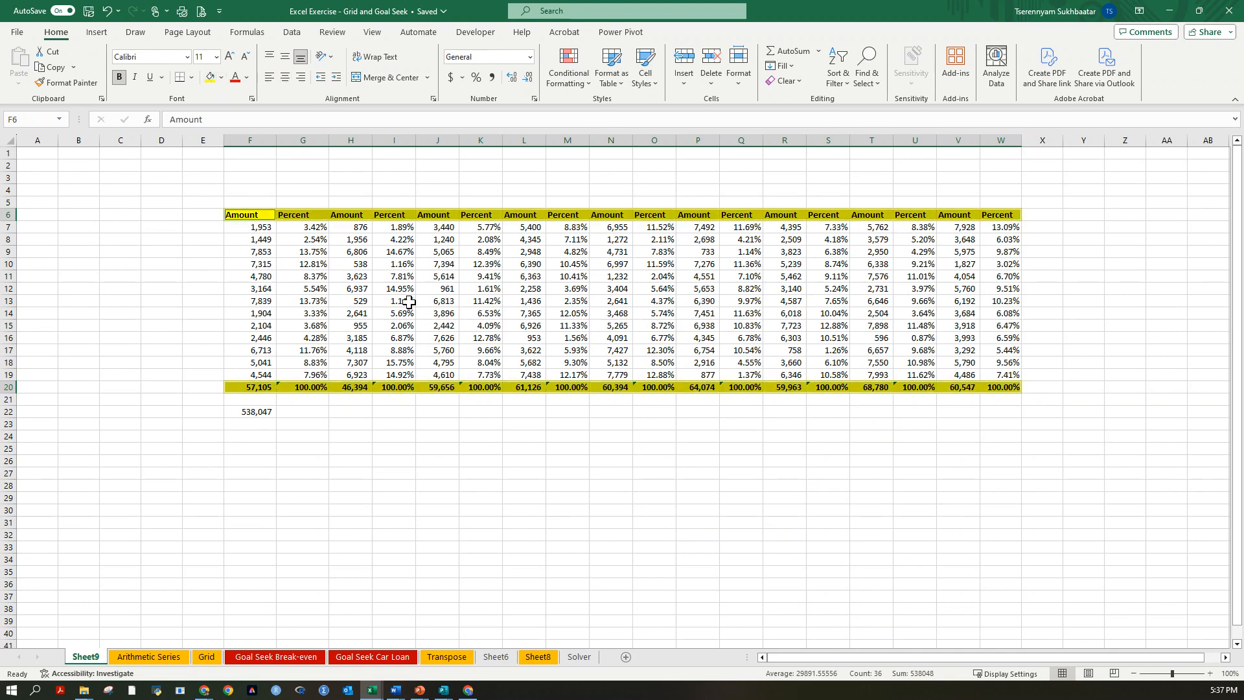
pyautogui.click(408, 302)
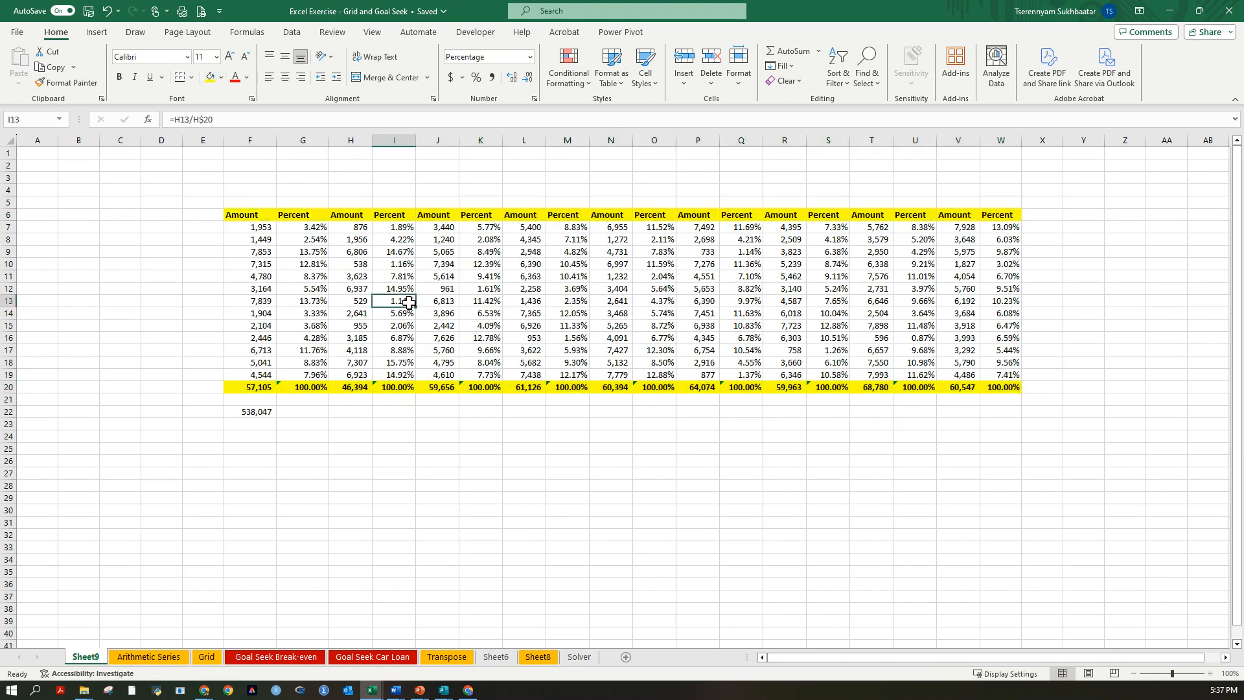